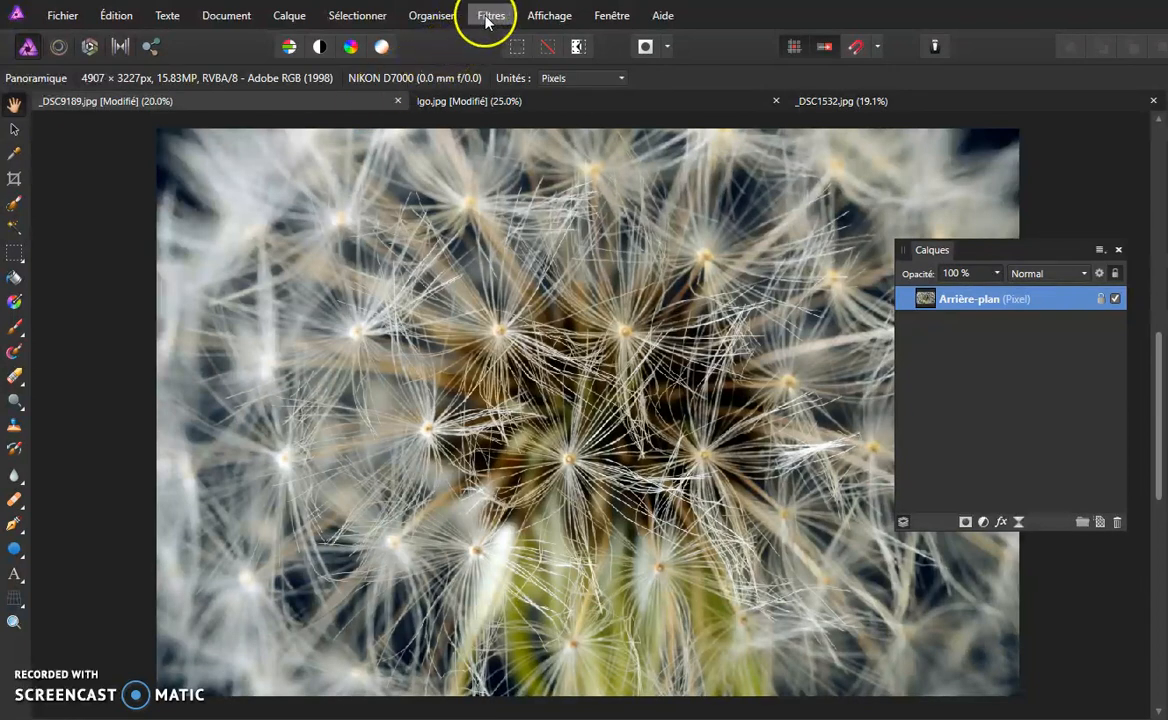
- Display the Macro and Bibliothèque studio panels
click(540, 17)
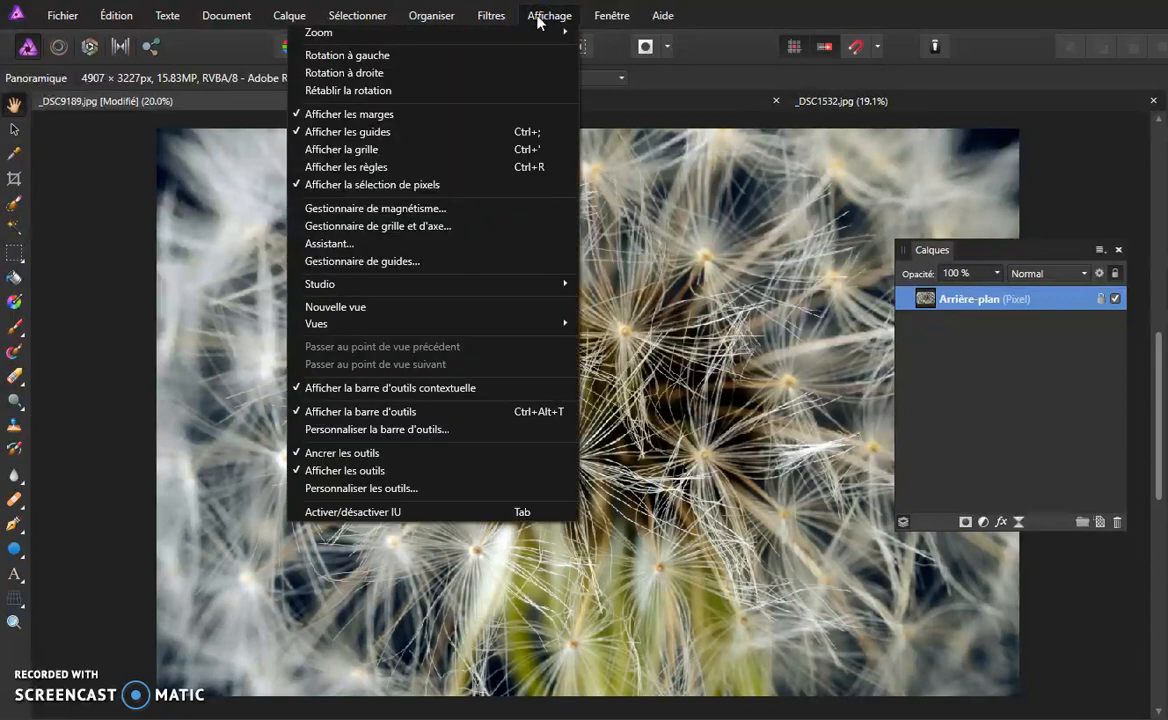
mouse_move(430, 284)
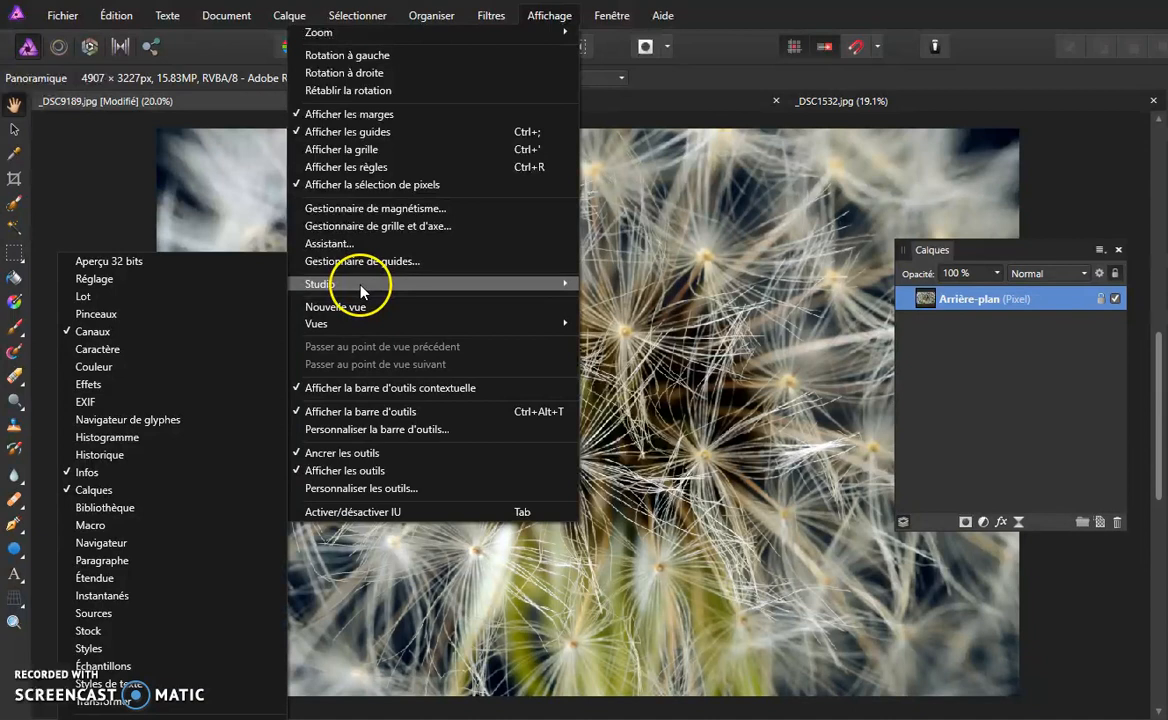
click(94, 527)
click(550, 15)
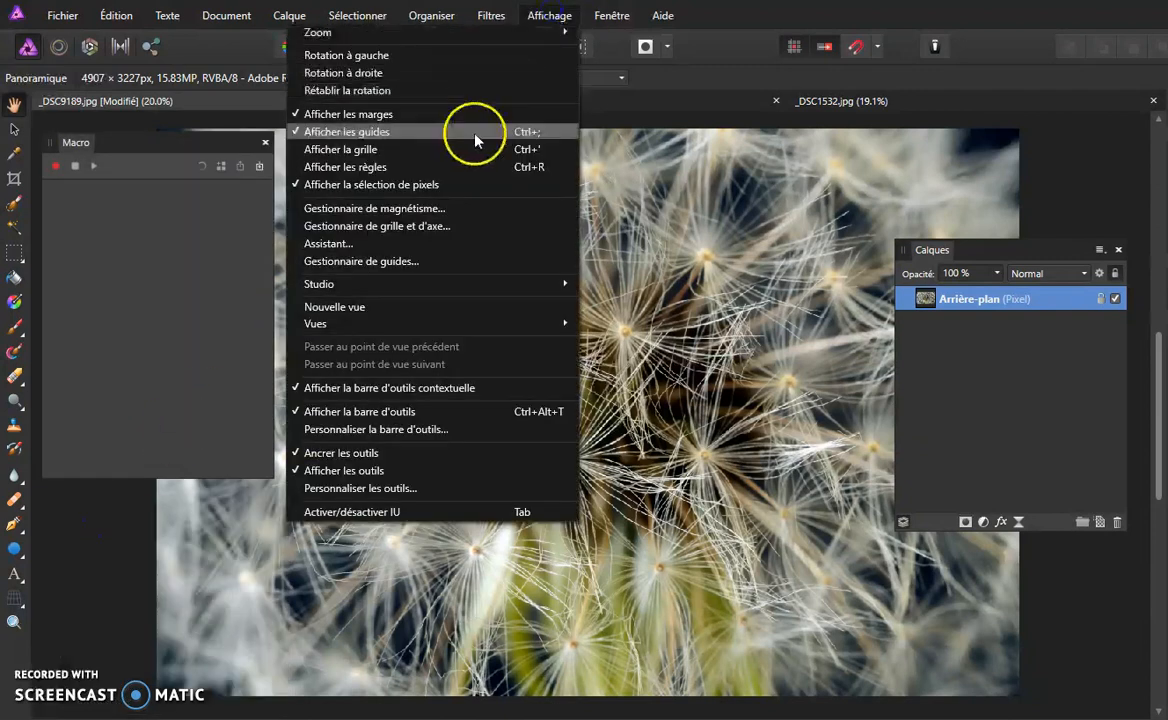
mouse_move(318, 284)
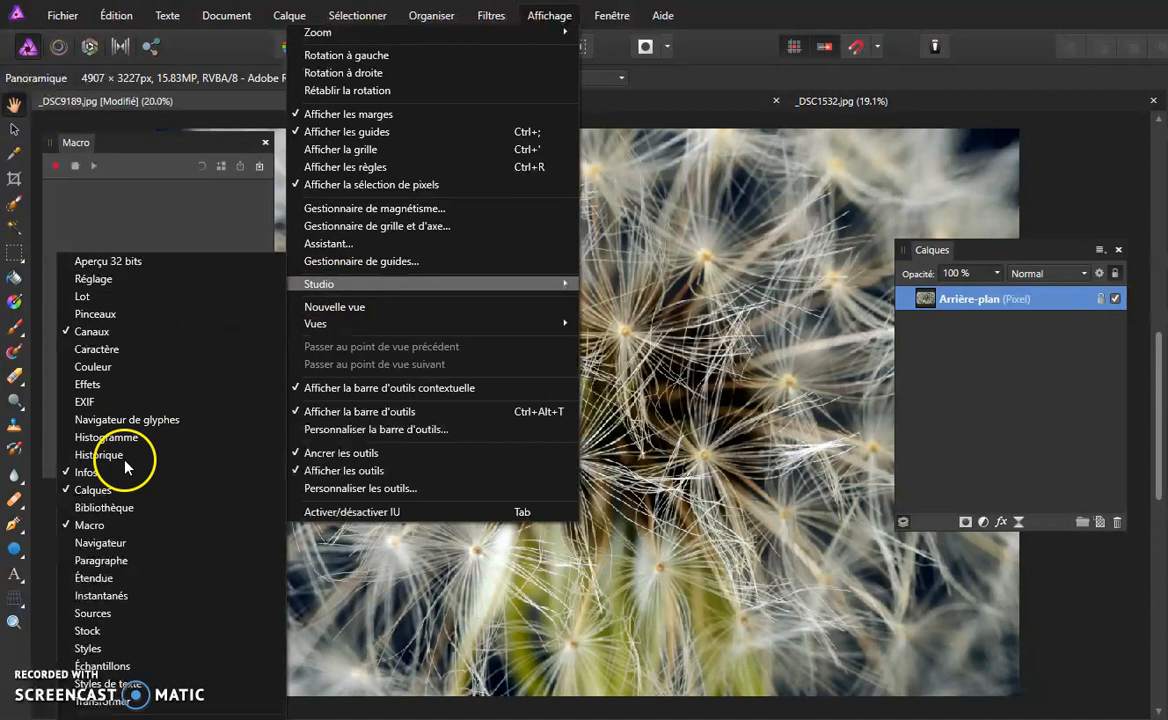
click(112, 508)
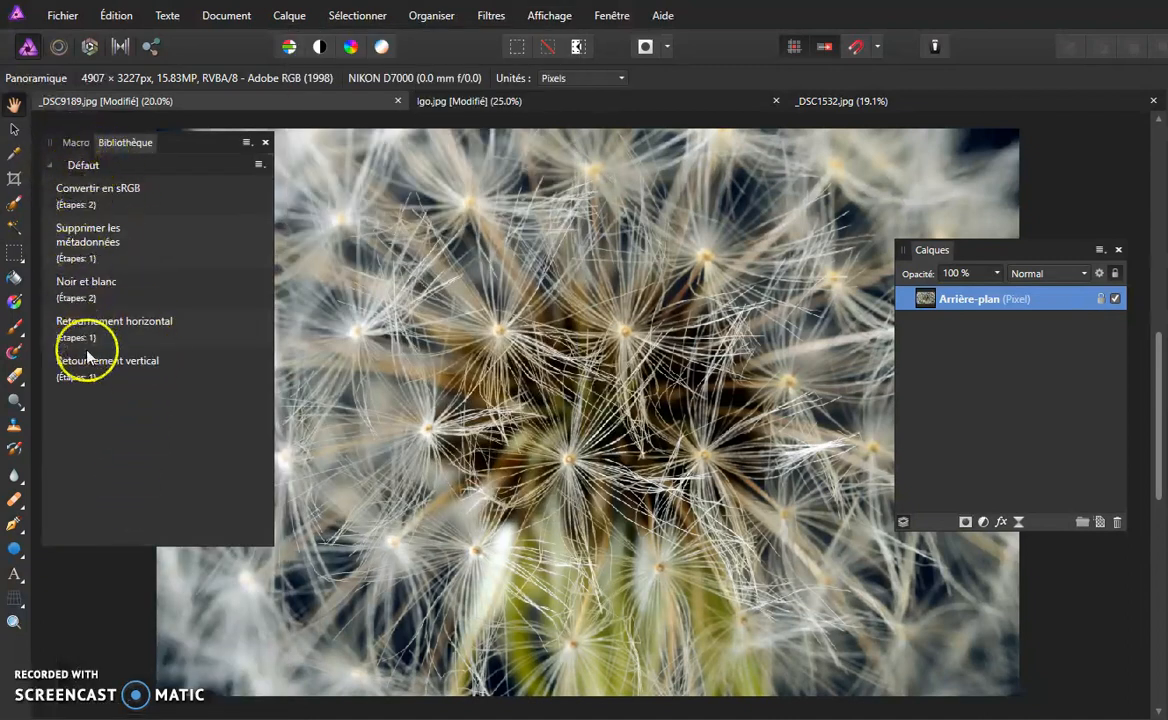
- Collapse the Défaut category in the macro library and bring the Macro panel back to the front
click(50, 166)
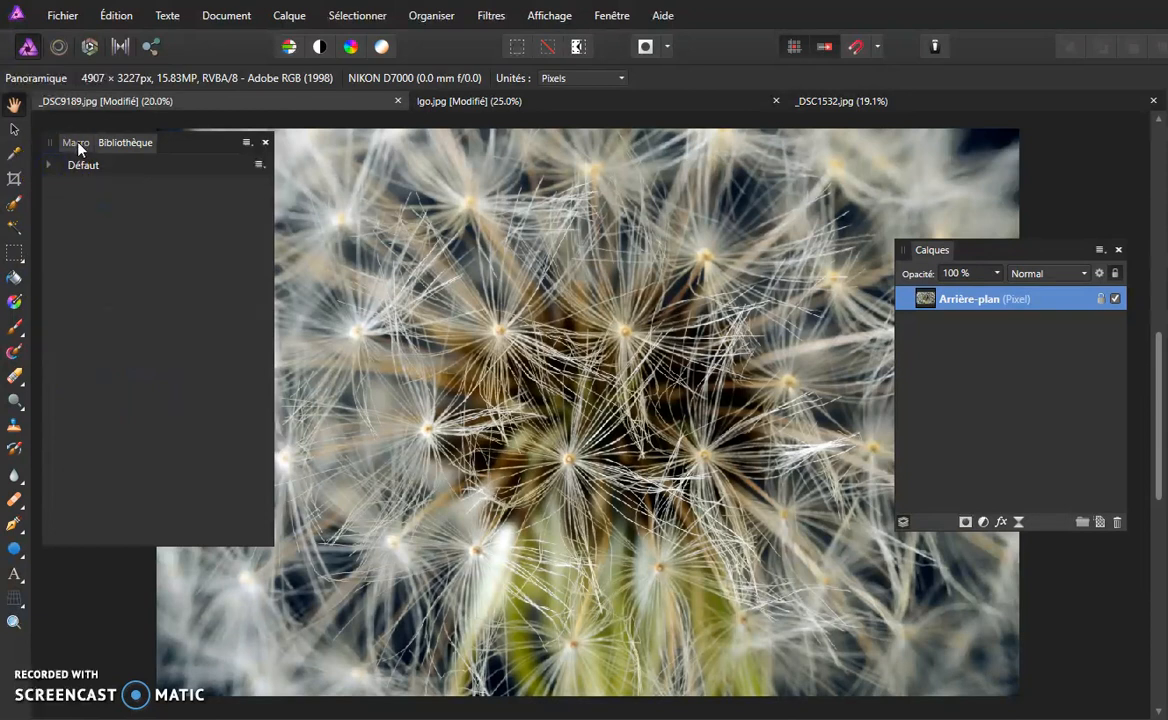
click(77, 146)
click(122, 143)
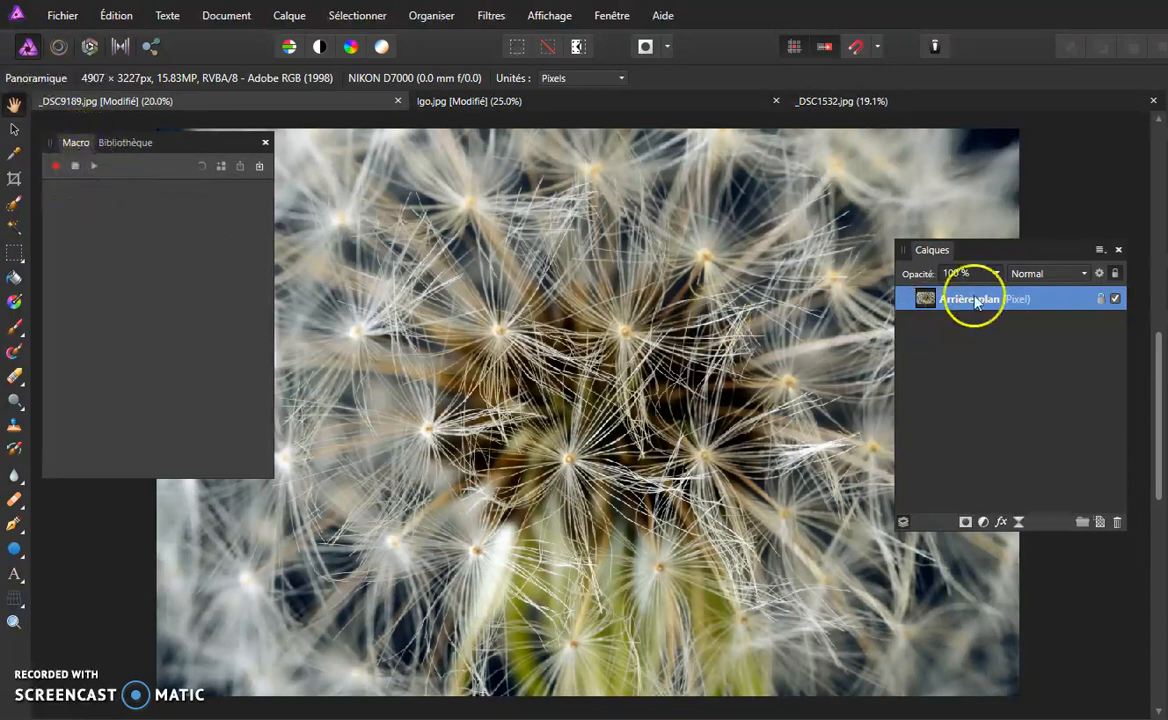
click(75, 166)
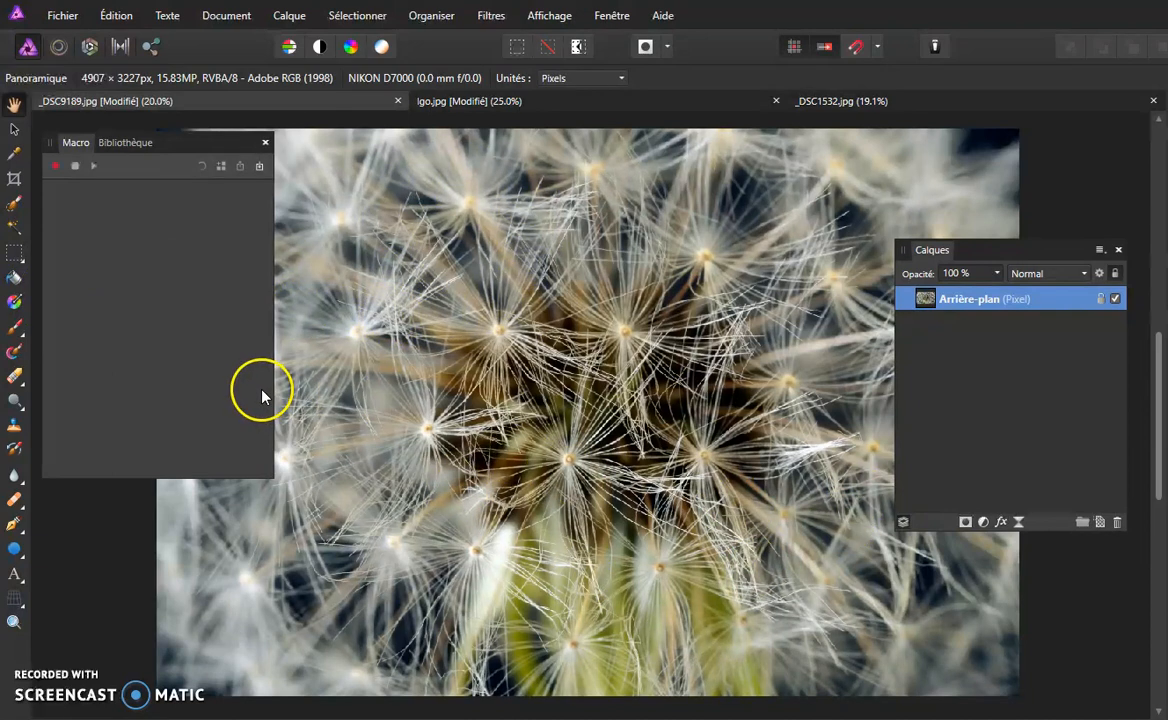
- Start recording a macro and paste the entire lgo.jpg logo image into _DSC9189.jpg as a new layer
click(57, 165)
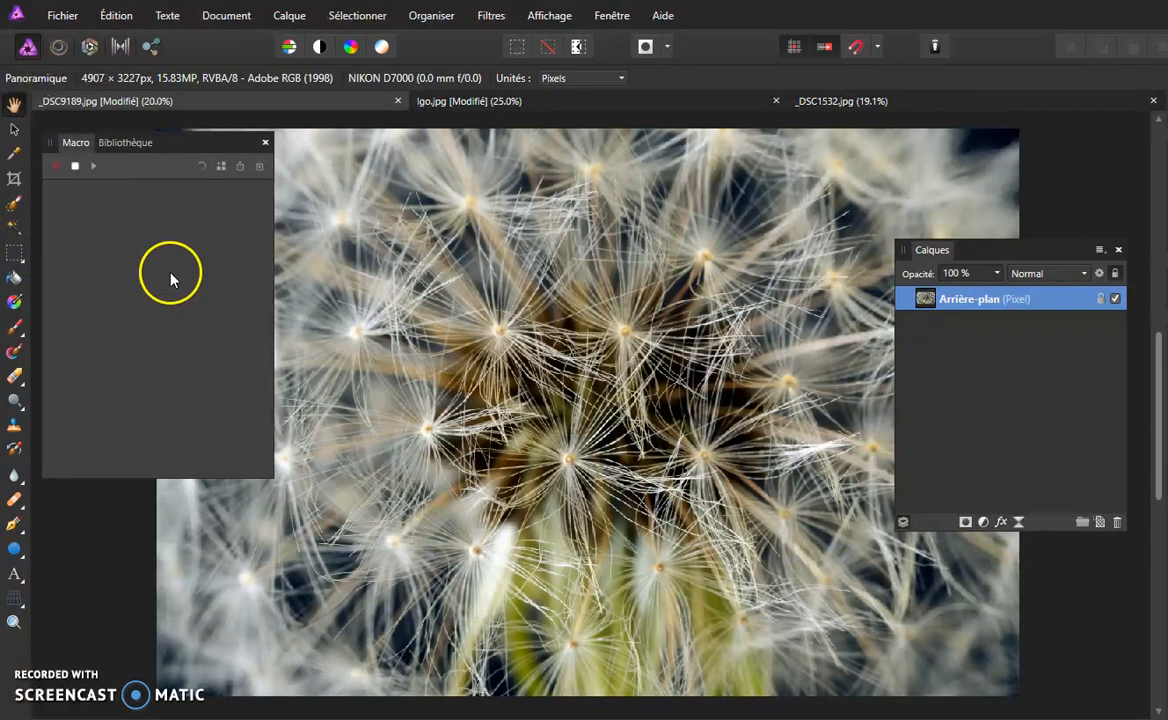
click(513, 101)
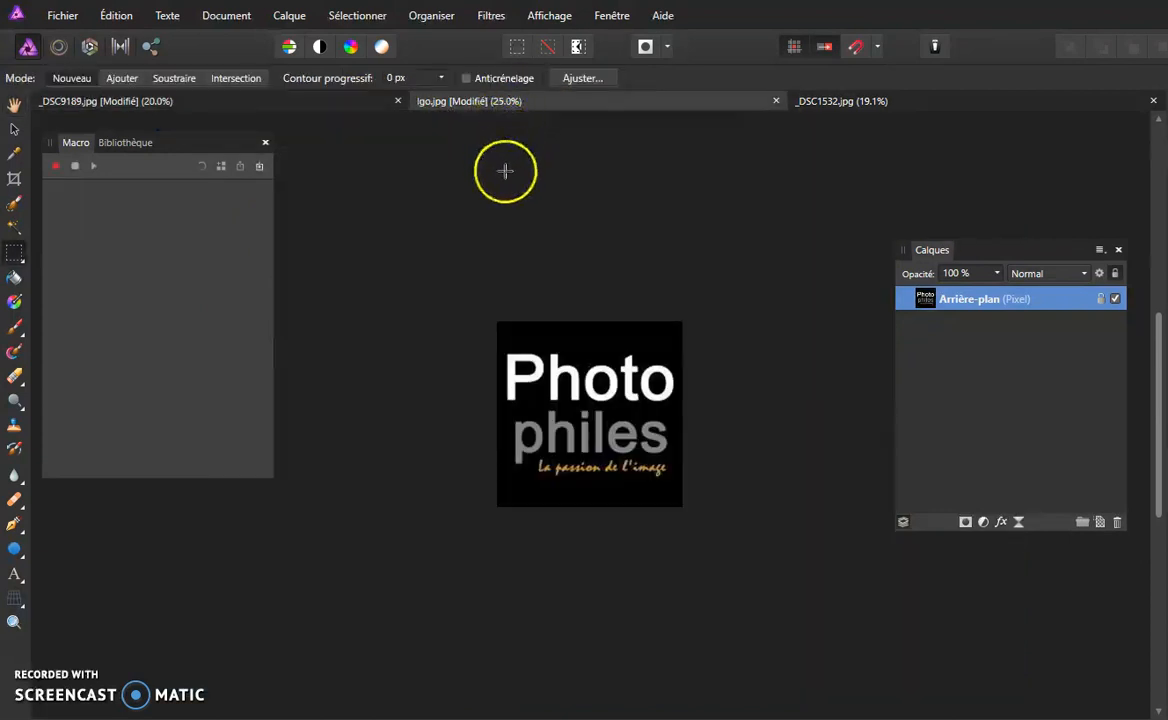
key(ctrl+a)
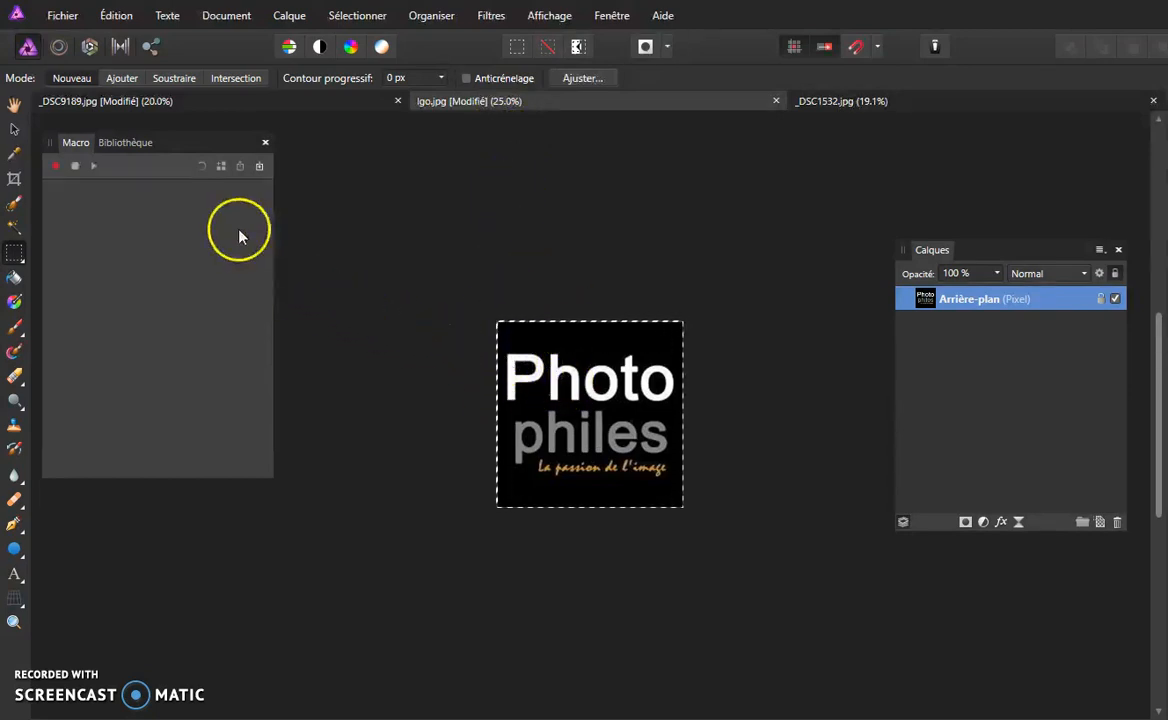
click(192, 102)
key(h)
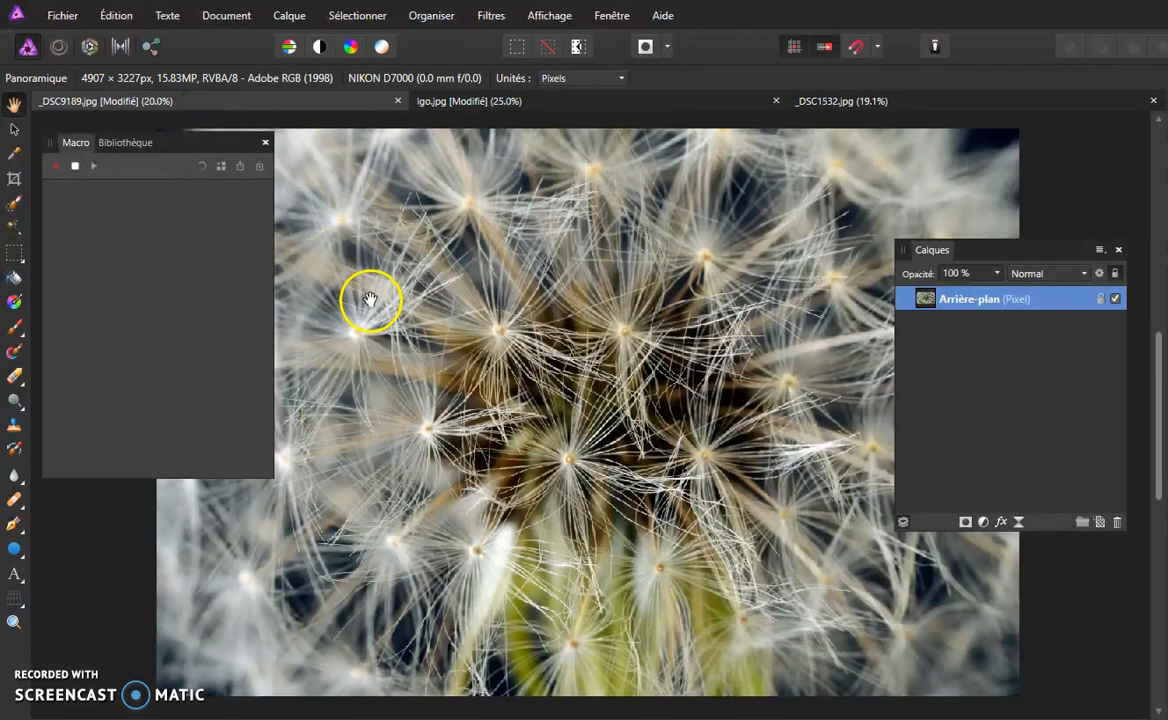
key(ctrl+v)
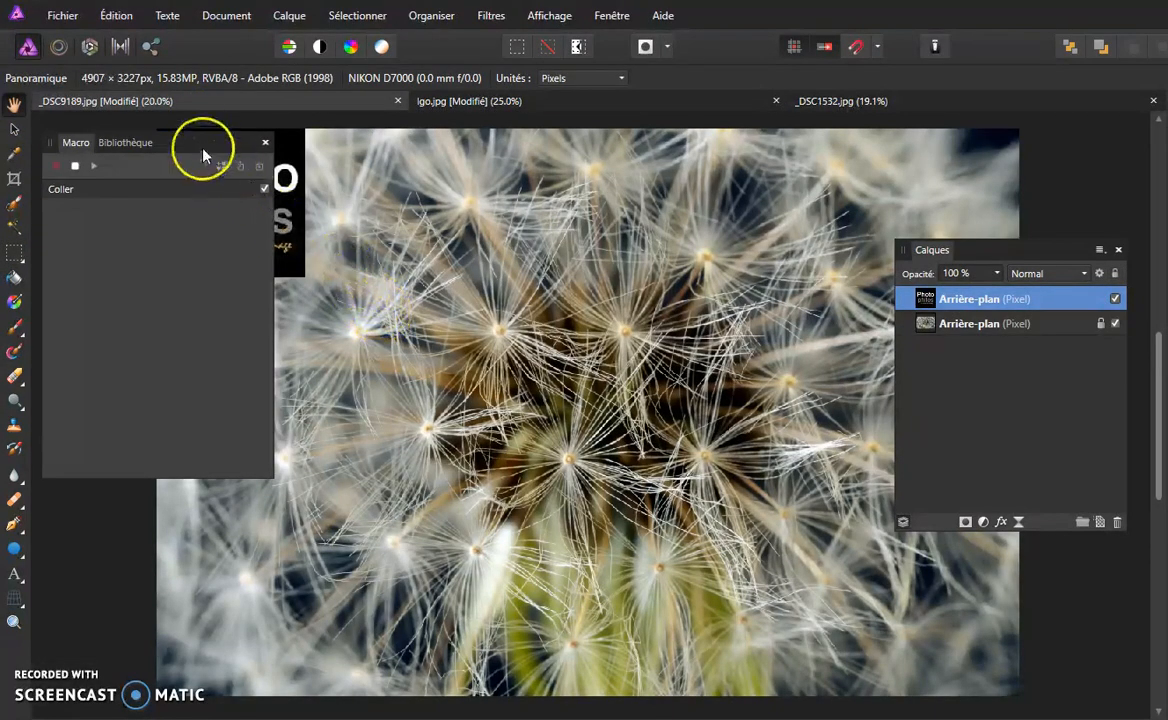
- Move the Macro panel clear of the pasted logo and align the logo to the photo's right and bottom edges
drag(204, 148, 182, 341)
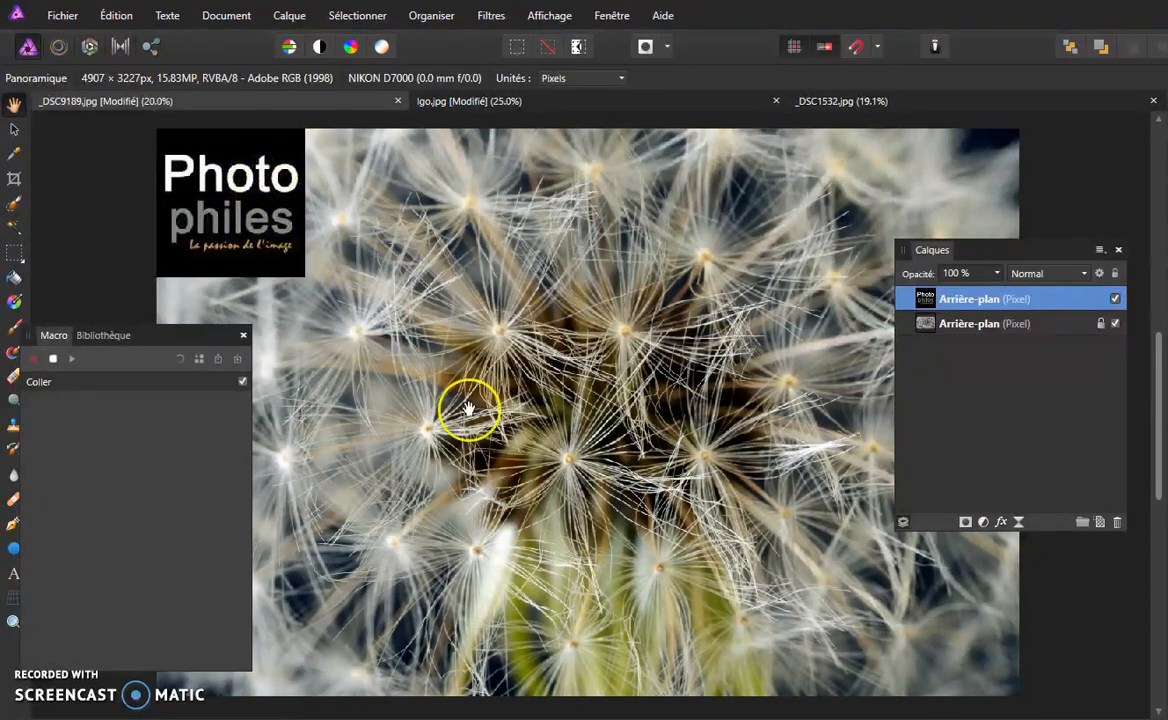
click(431, 16)
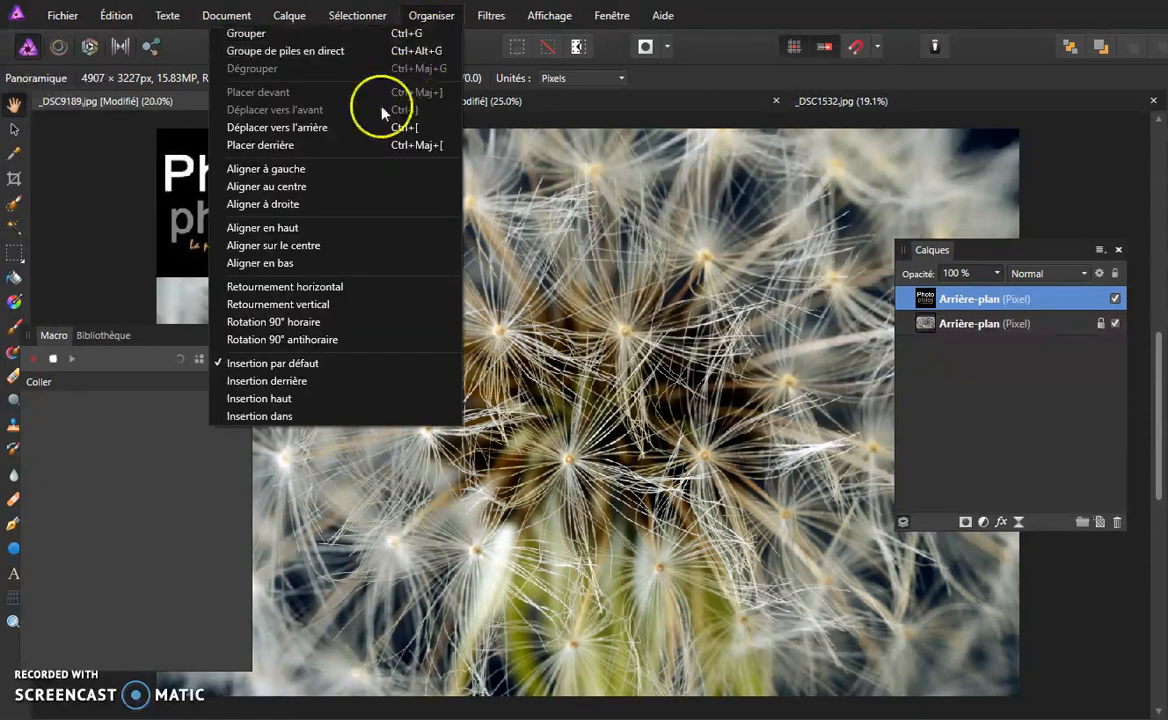
click(325, 203)
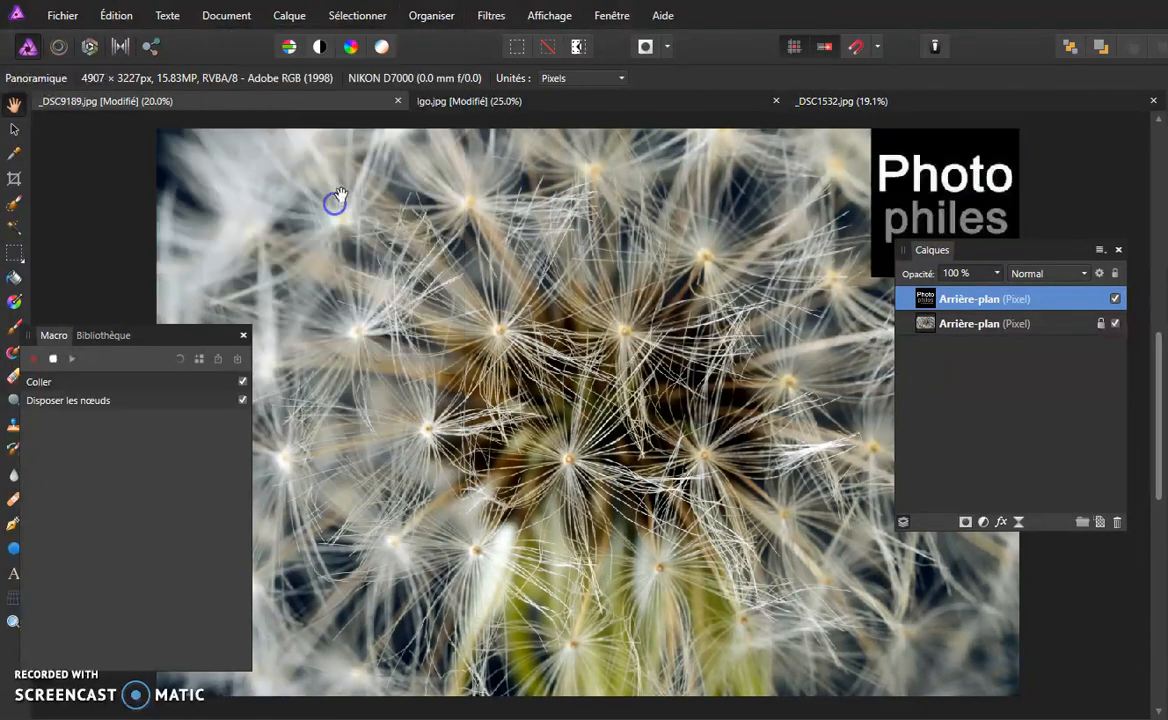
click(434, 15)
click(322, 264)
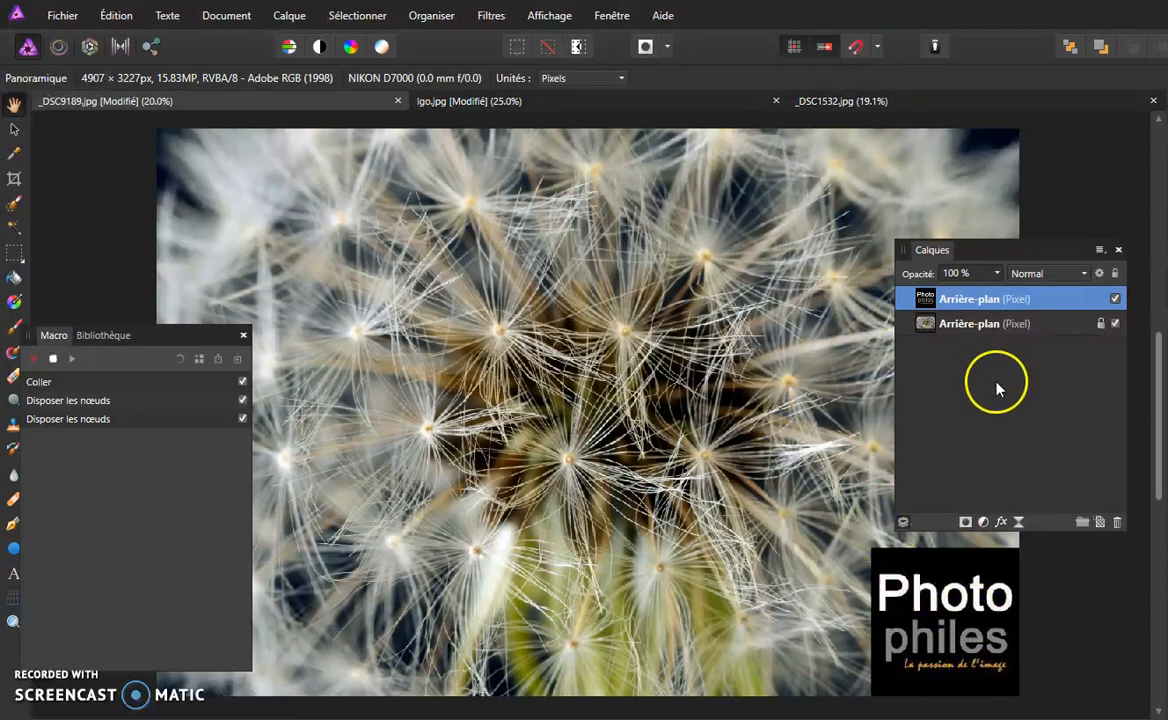
- Set the logo layer's blend mode to Addition and give it a Biseau / Estampage effect with a 27,8 px radius
click(1048, 273)
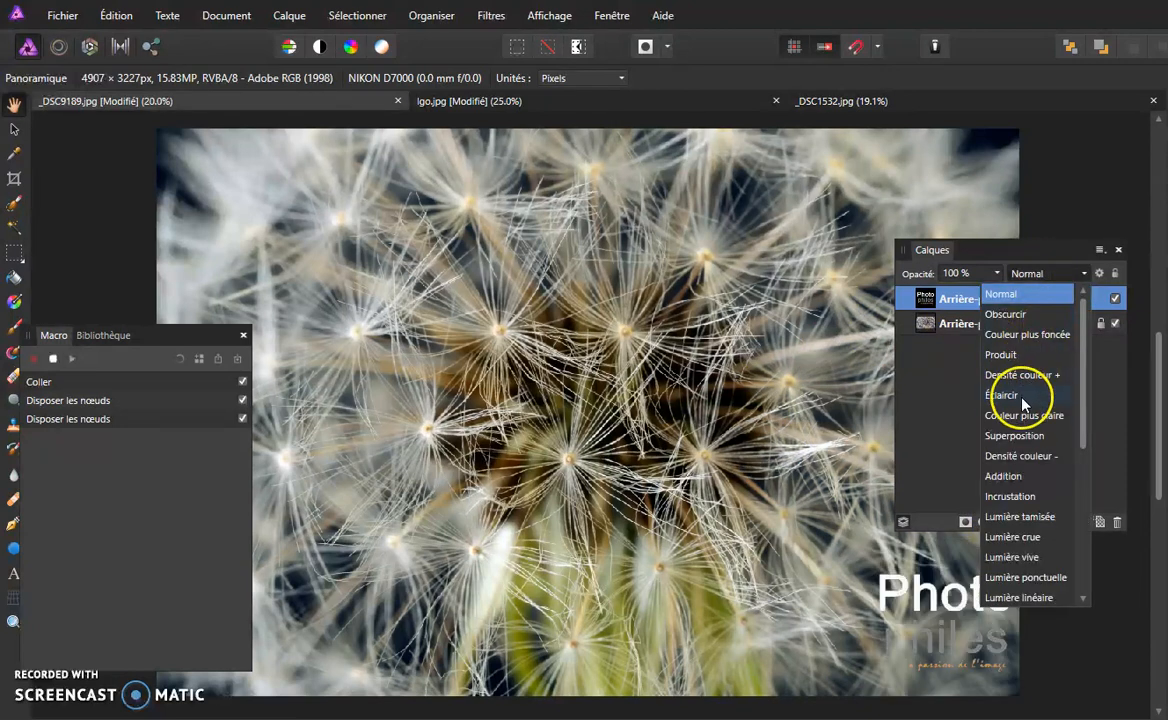
click(1018, 478)
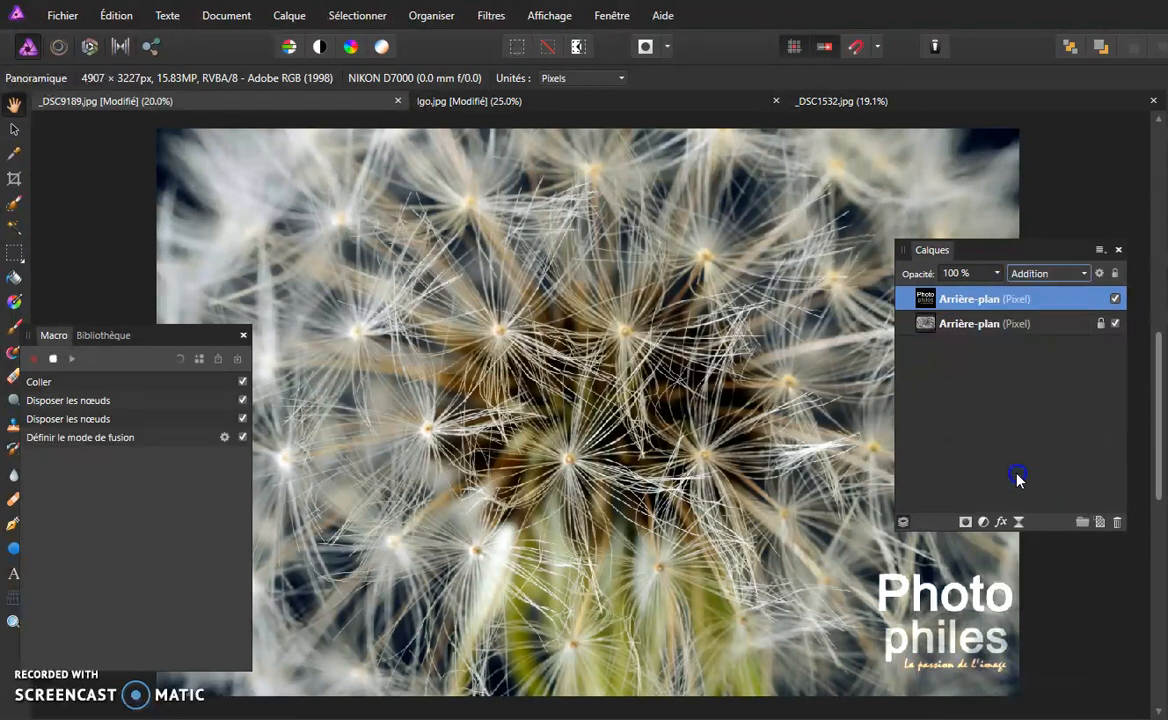
click(1001, 521)
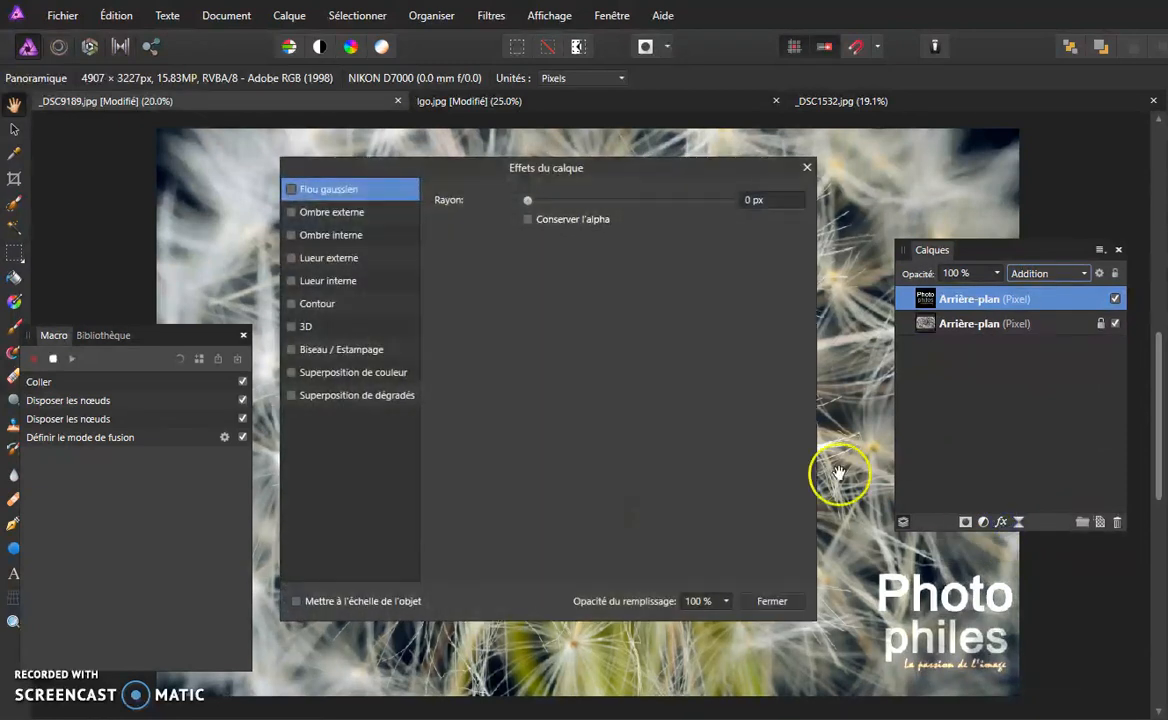
click(298, 351)
click(292, 350)
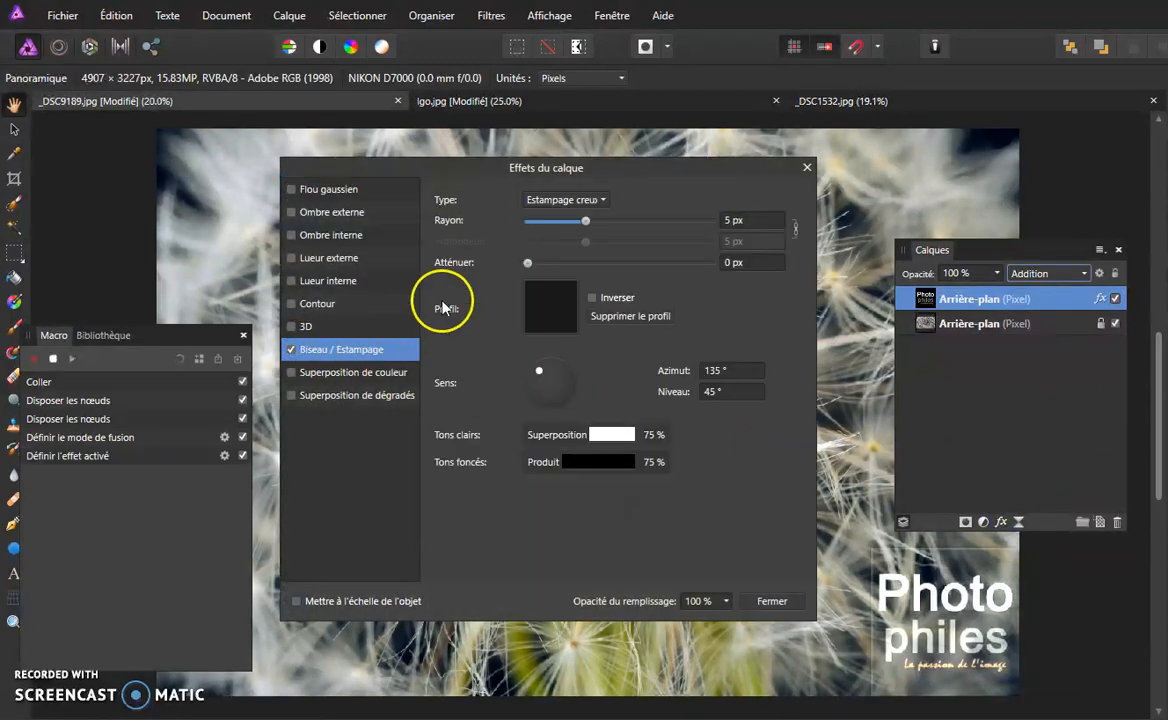
drag(586, 228, 644, 227)
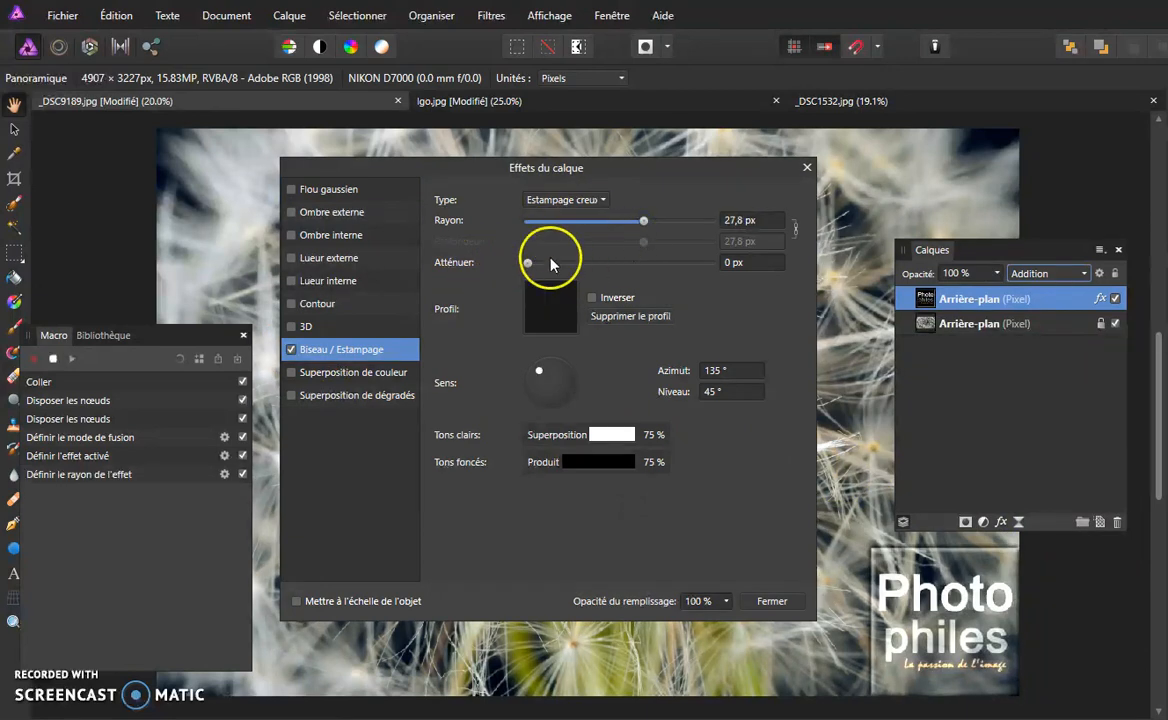
click(772, 602)
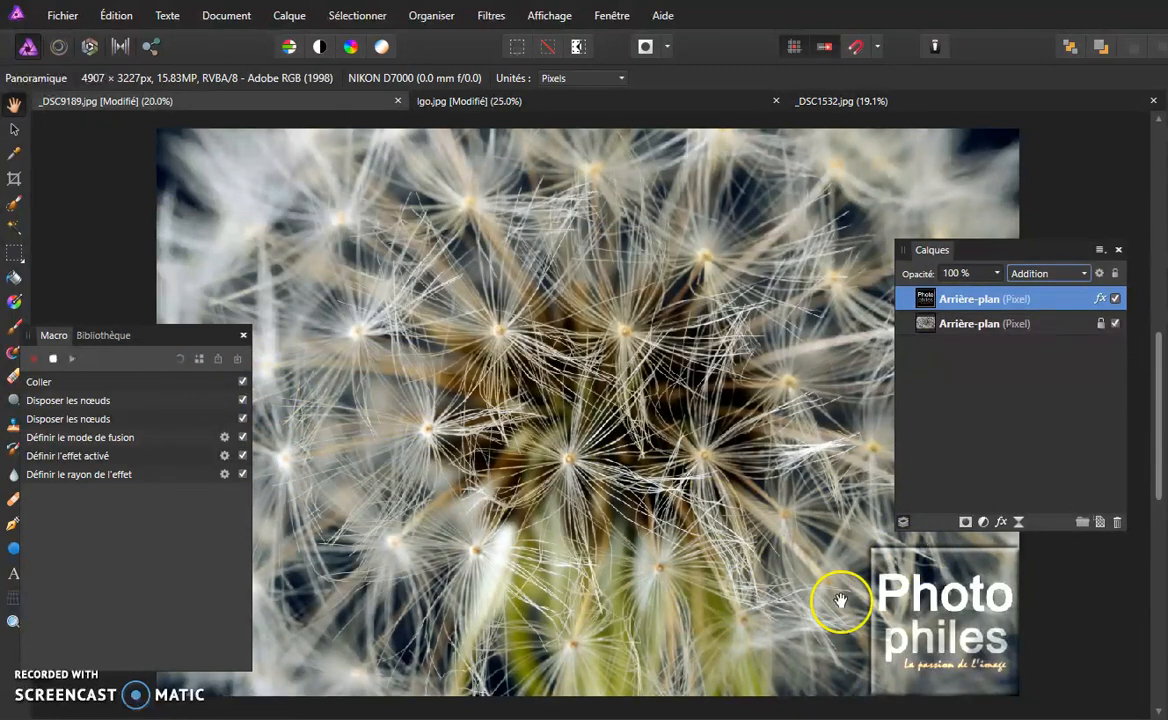
- Stop the macro recording and inspect the options of its recorded Définir le mode de fusion action
click(53, 359)
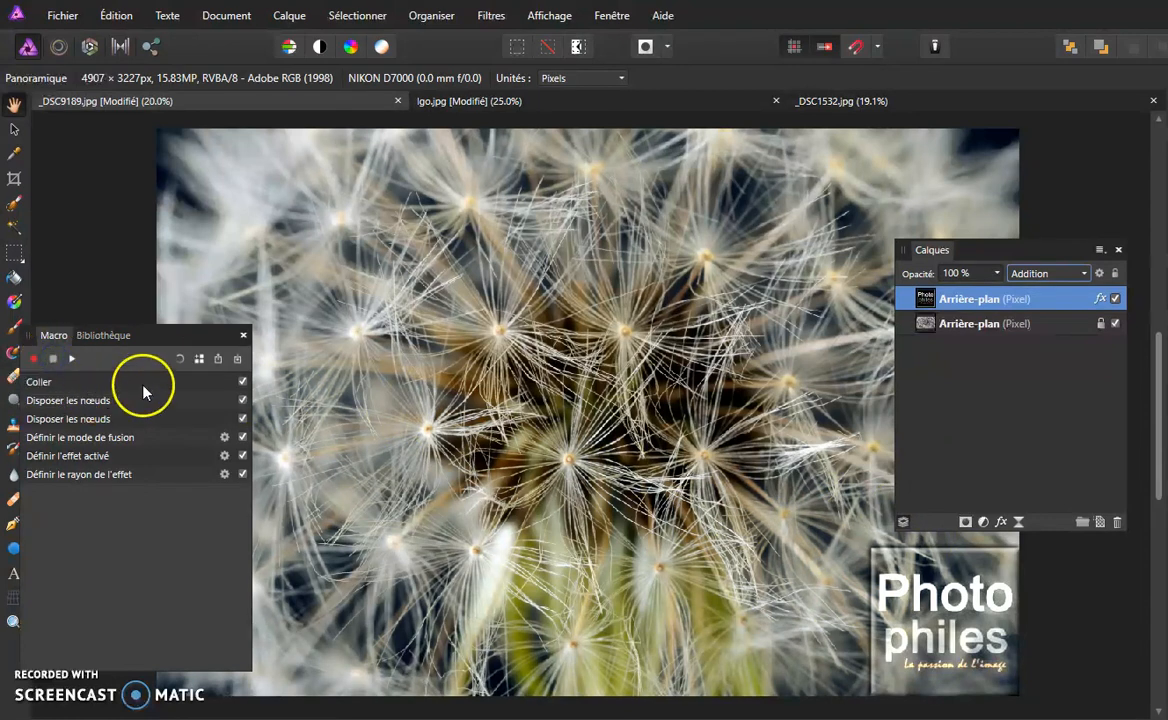
drag(175, 337, 515, 297)
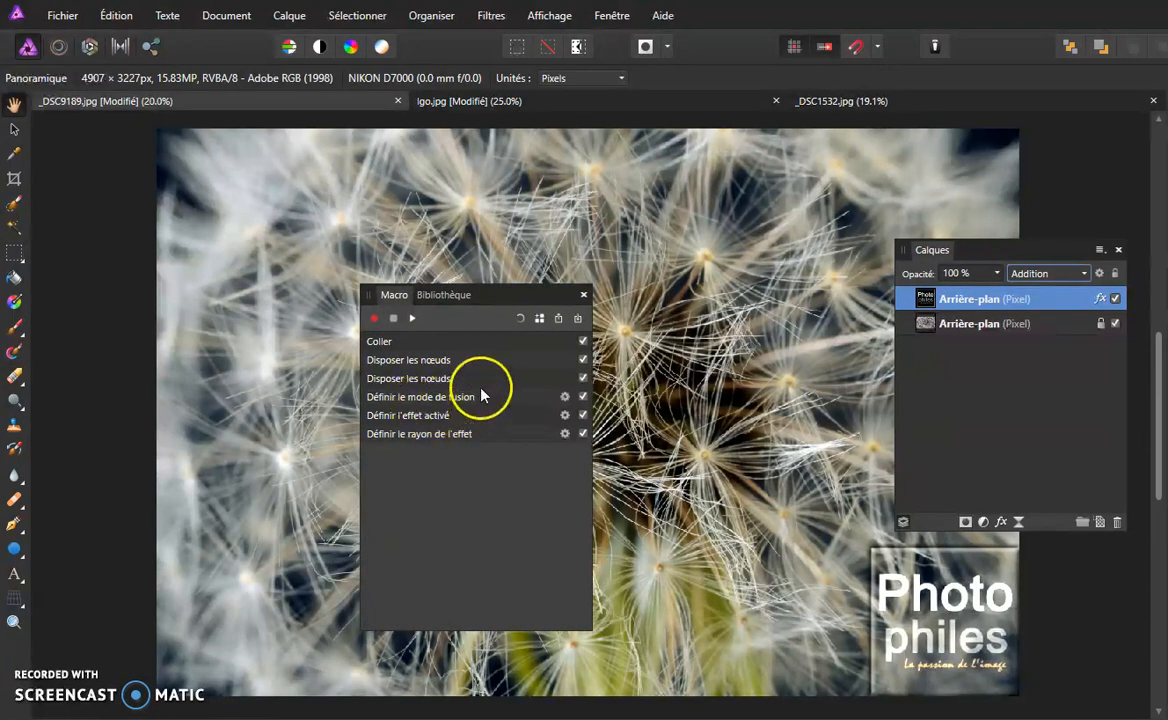
click(565, 398)
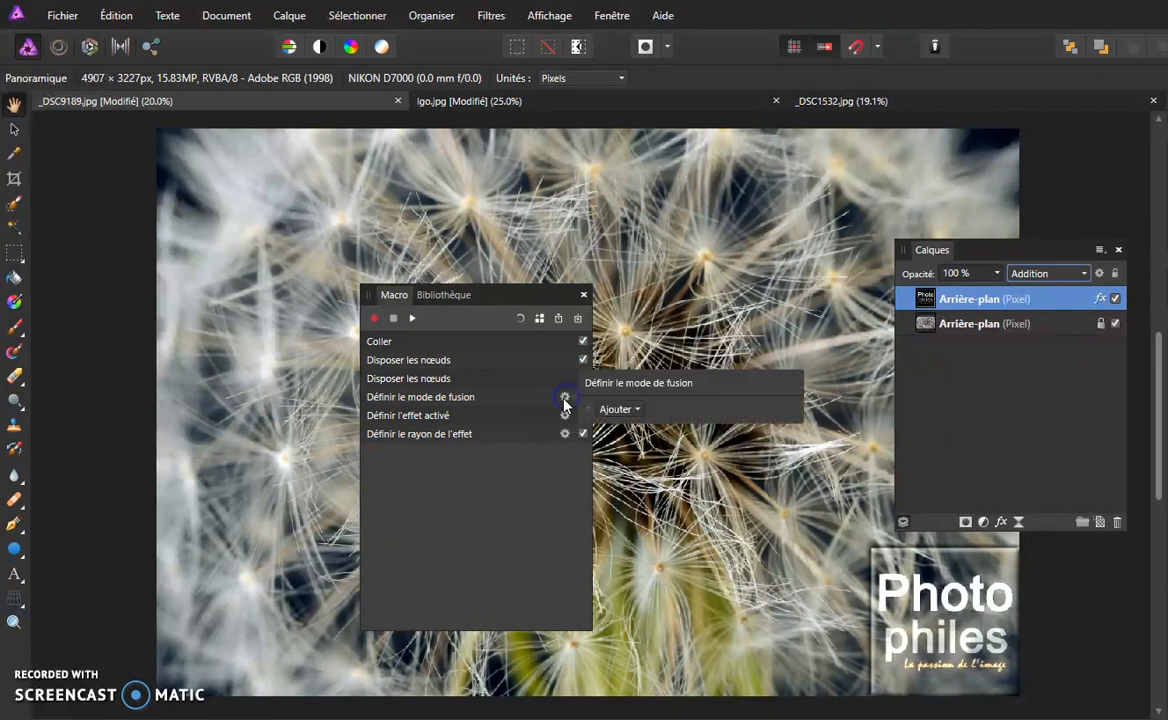
click(638, 411)
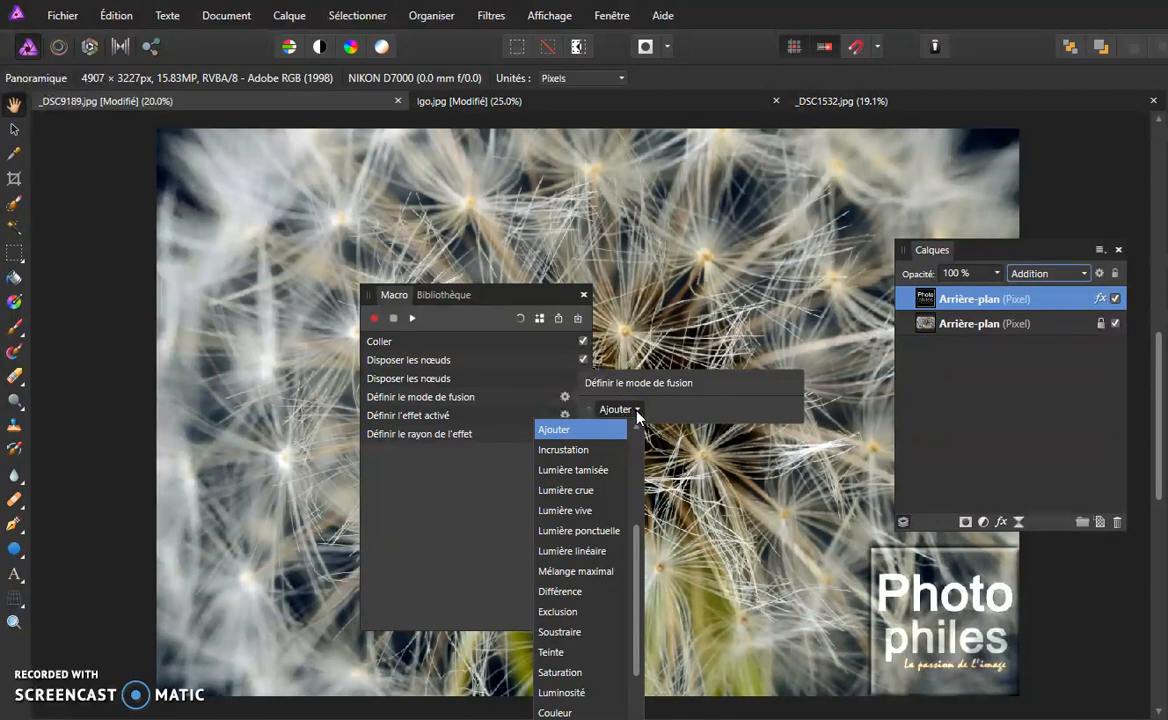
click(638, 410)
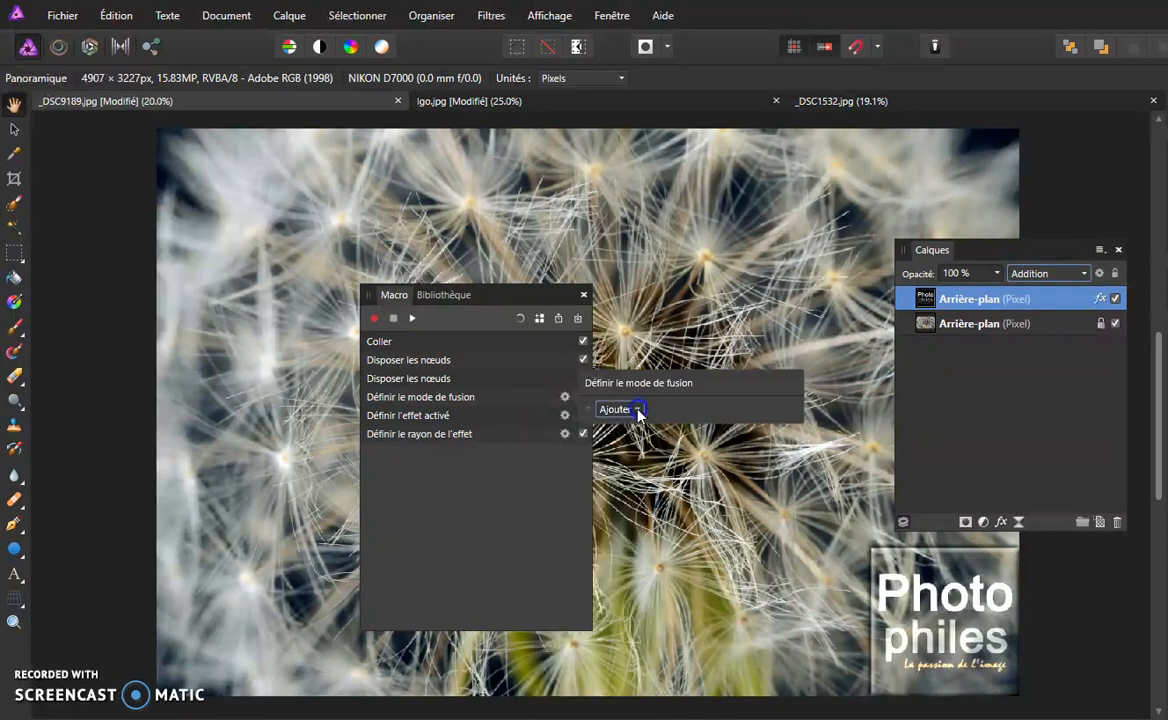
click(496, 485)
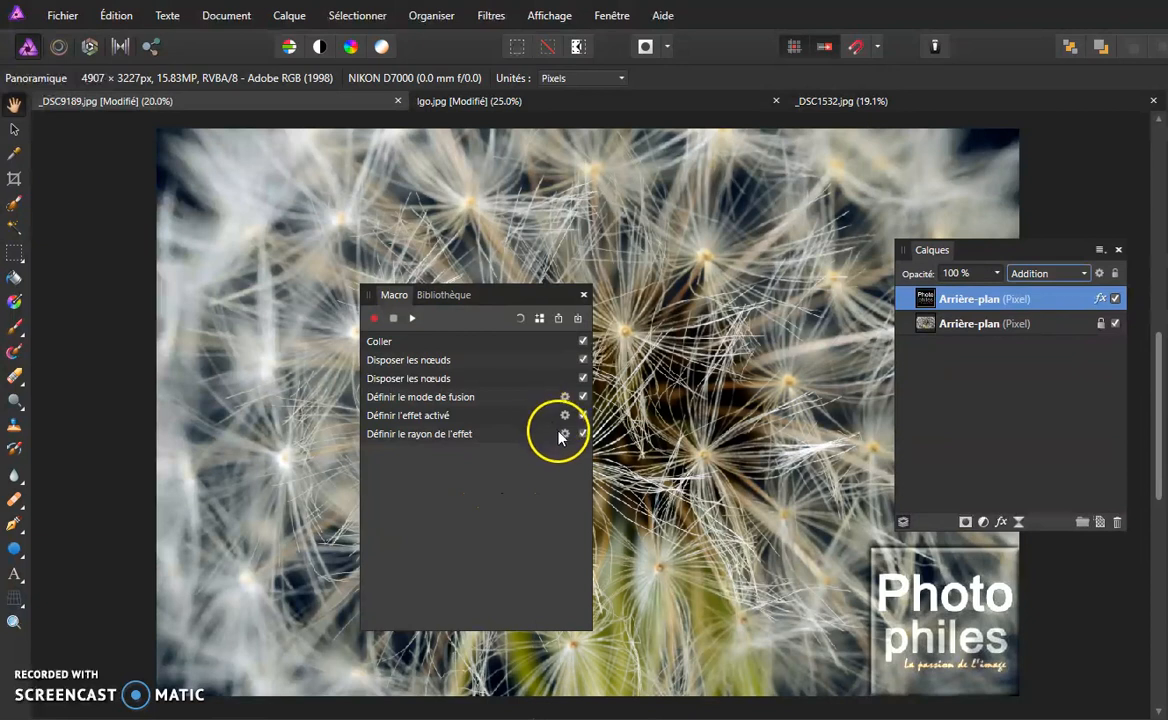
- Set the radius in the macro's Définir le rayon de l'effet action to 171,7 px
click(564, 434)
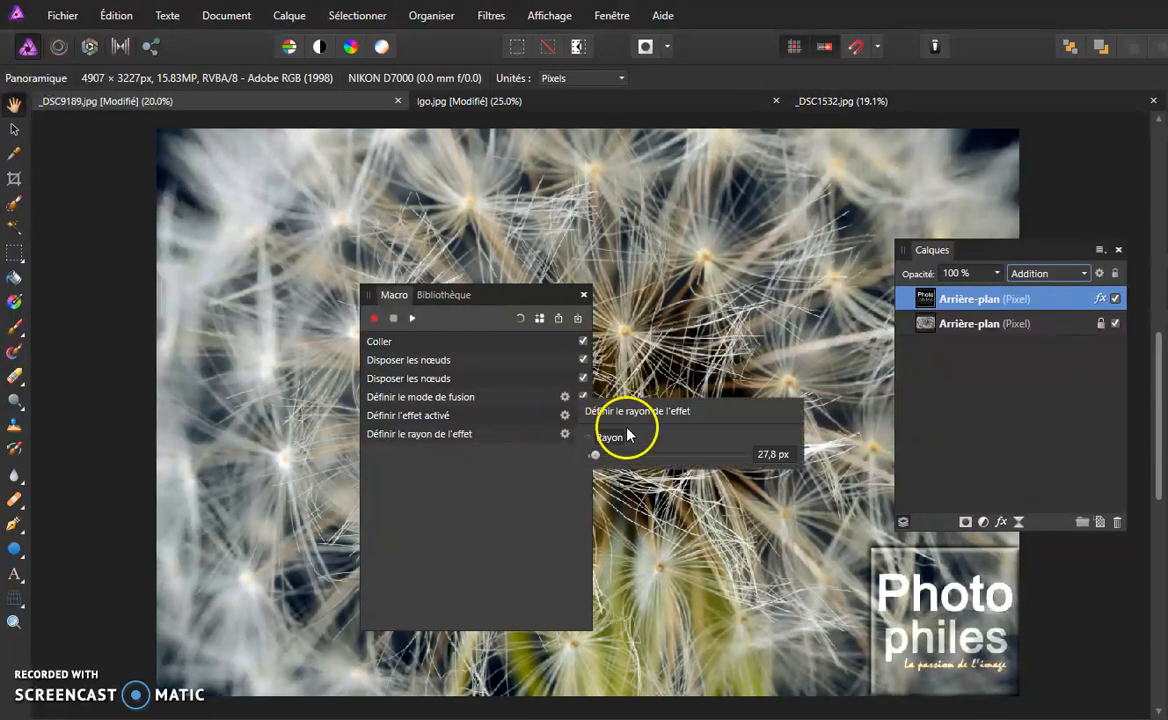
drag(599, 456, 616, 459)
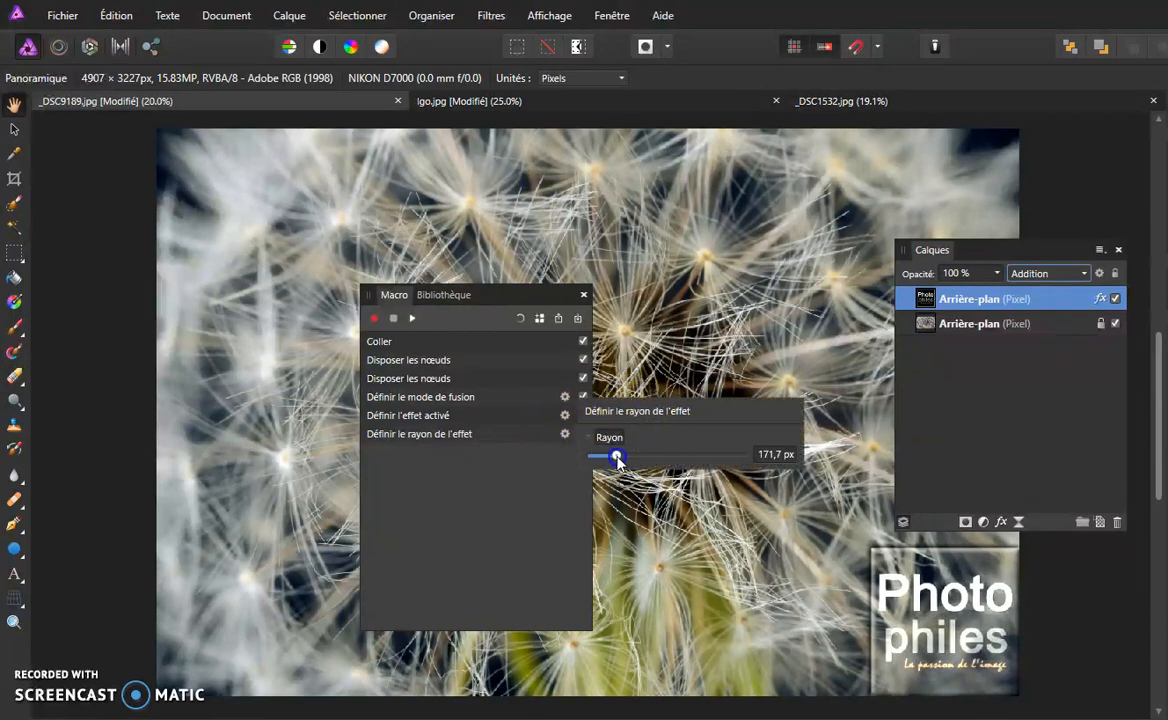
click(505, 492)
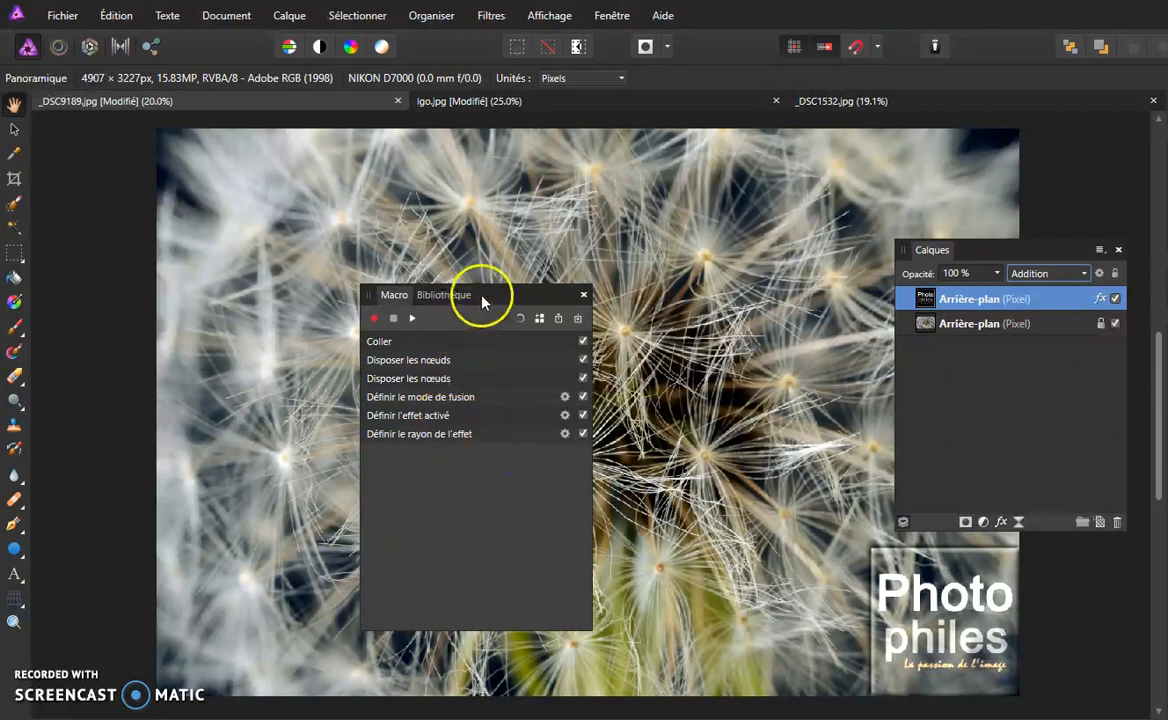
- Move the Macro panel aside and review the available layer alignment commands
drag(513, 297, 333, 266)
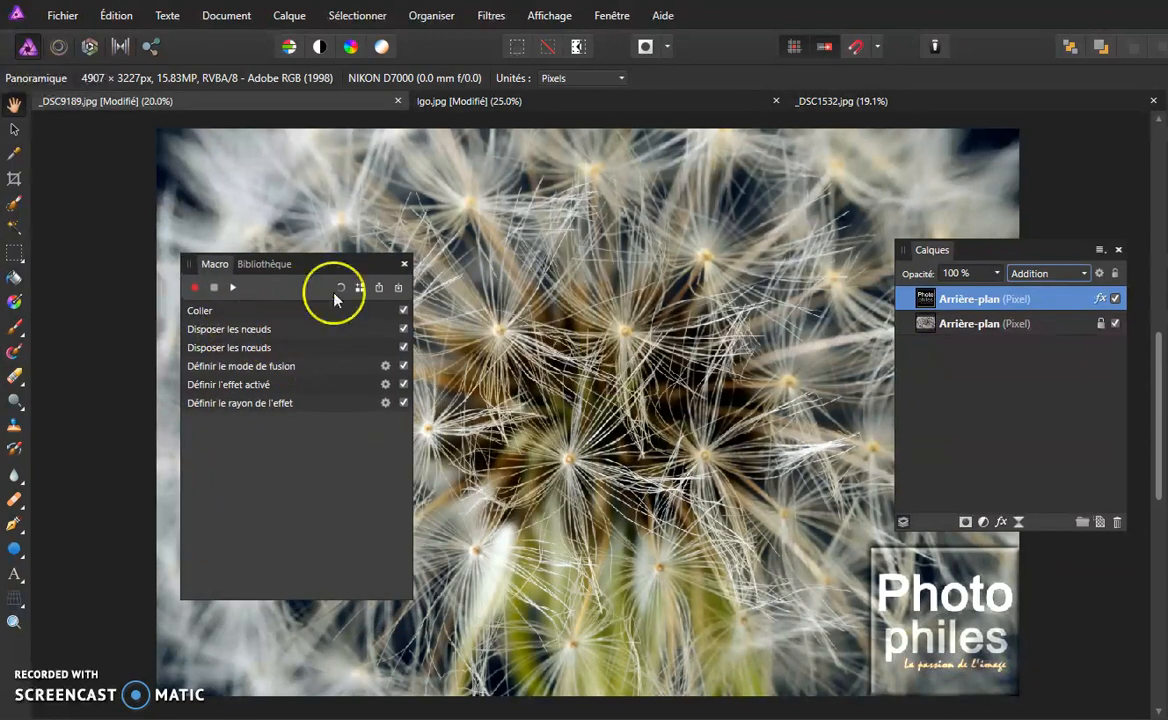
click(432, 18)
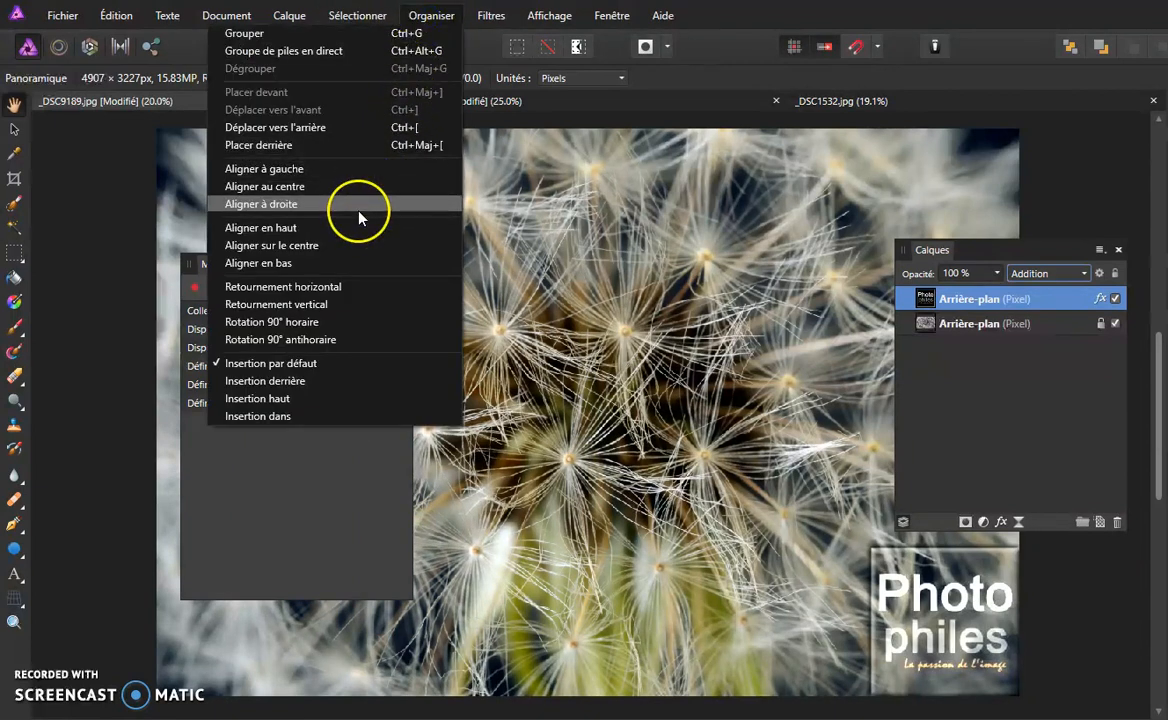
click(443, 18)
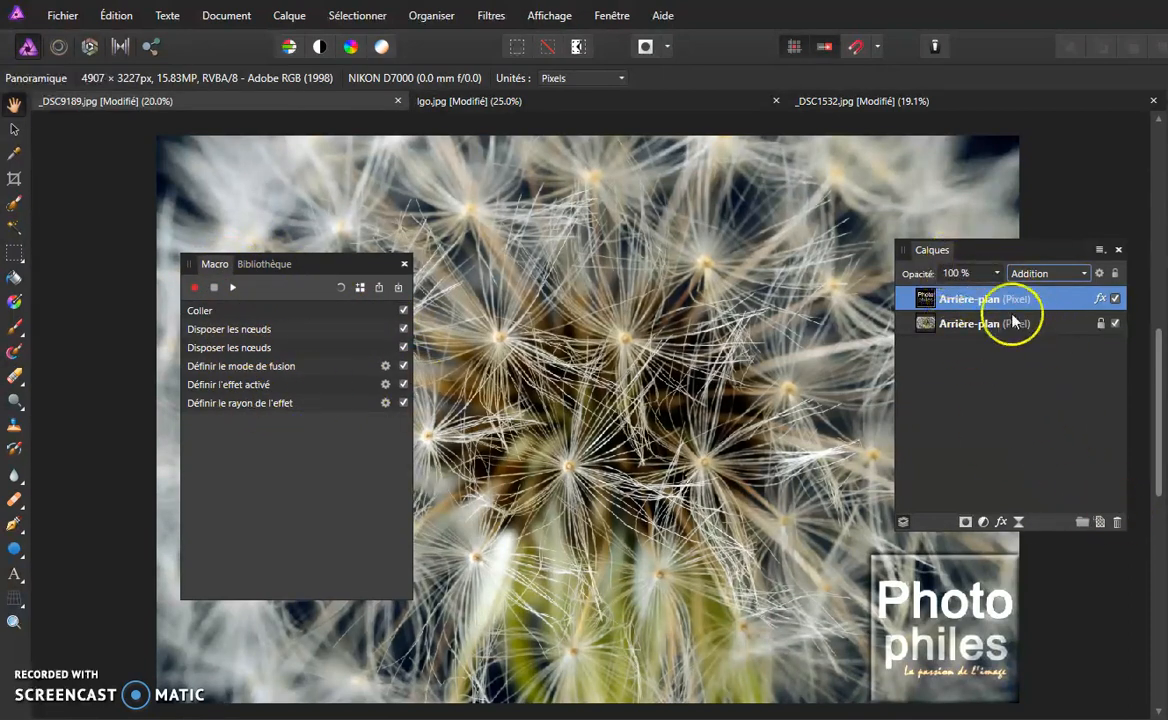
- Delete the logo layer from the dandelion photo and play the recorded macro to test it
click(1117, 522)
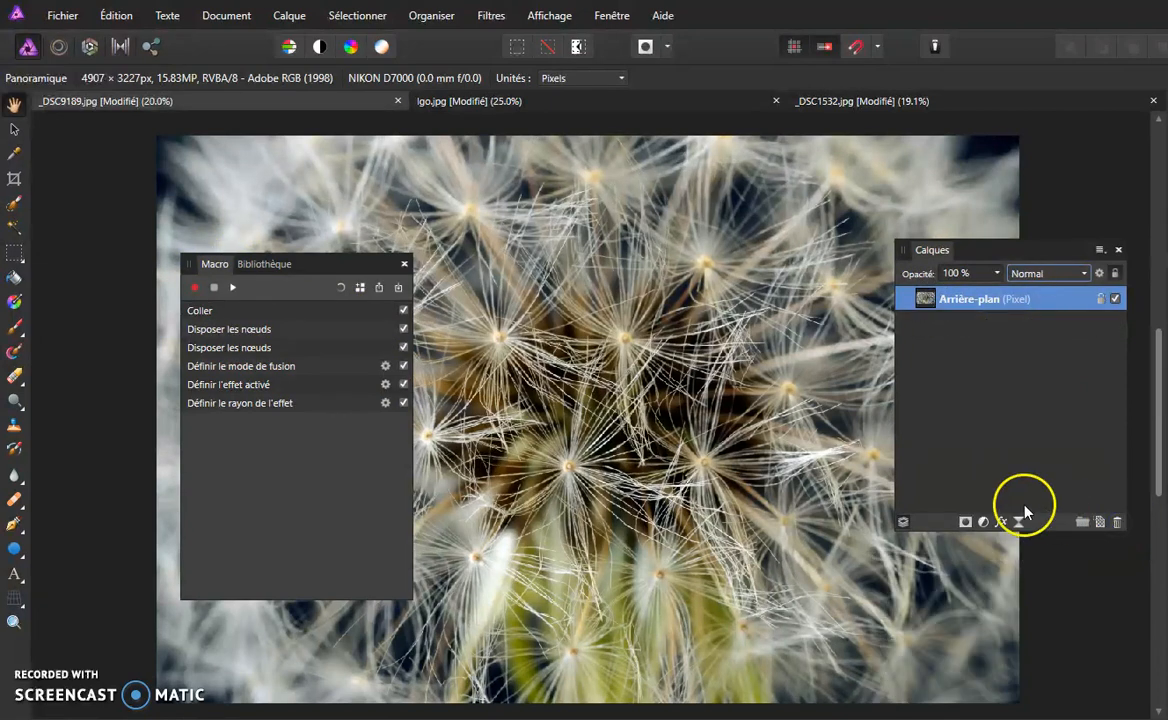
click(233, 288)
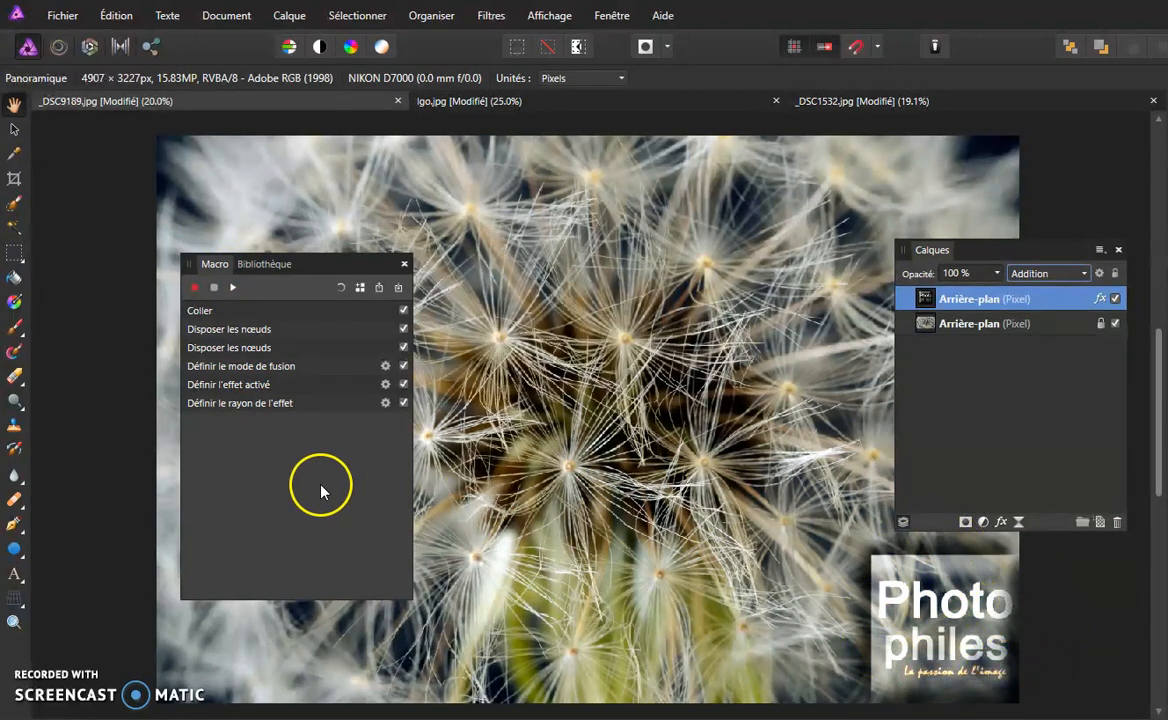
- Save the macro to the library in the Défaut category under the name PHOTOPHILES
click(360, 289)
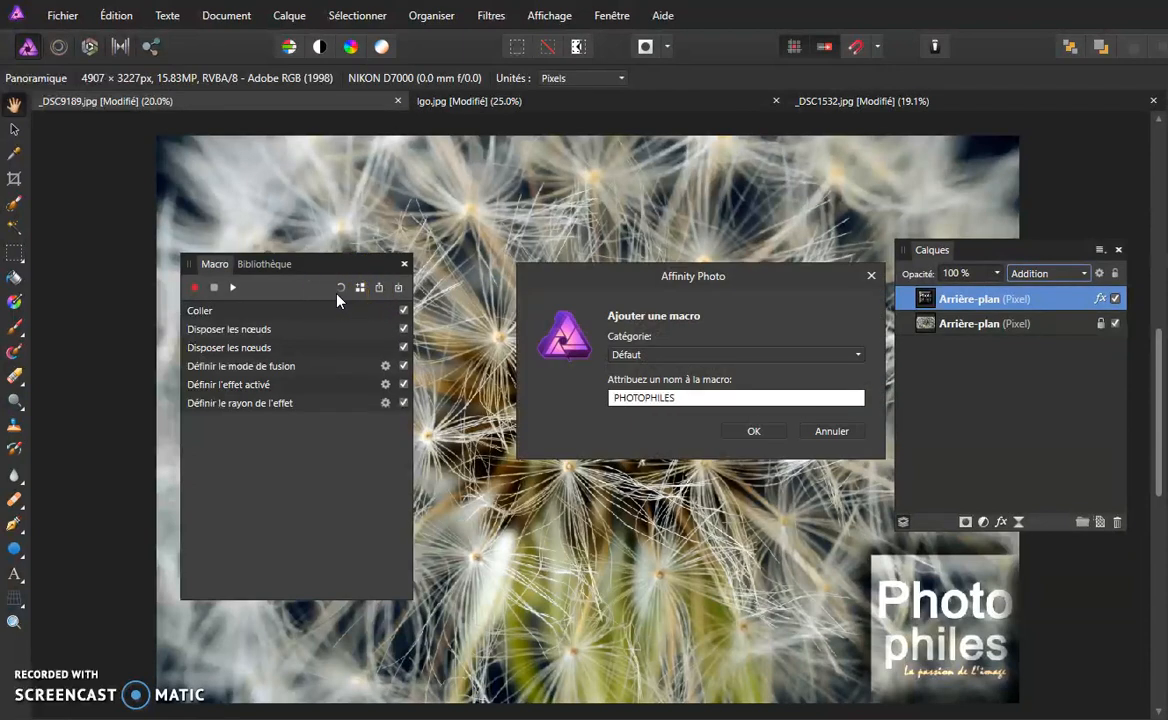
click(687, 355)
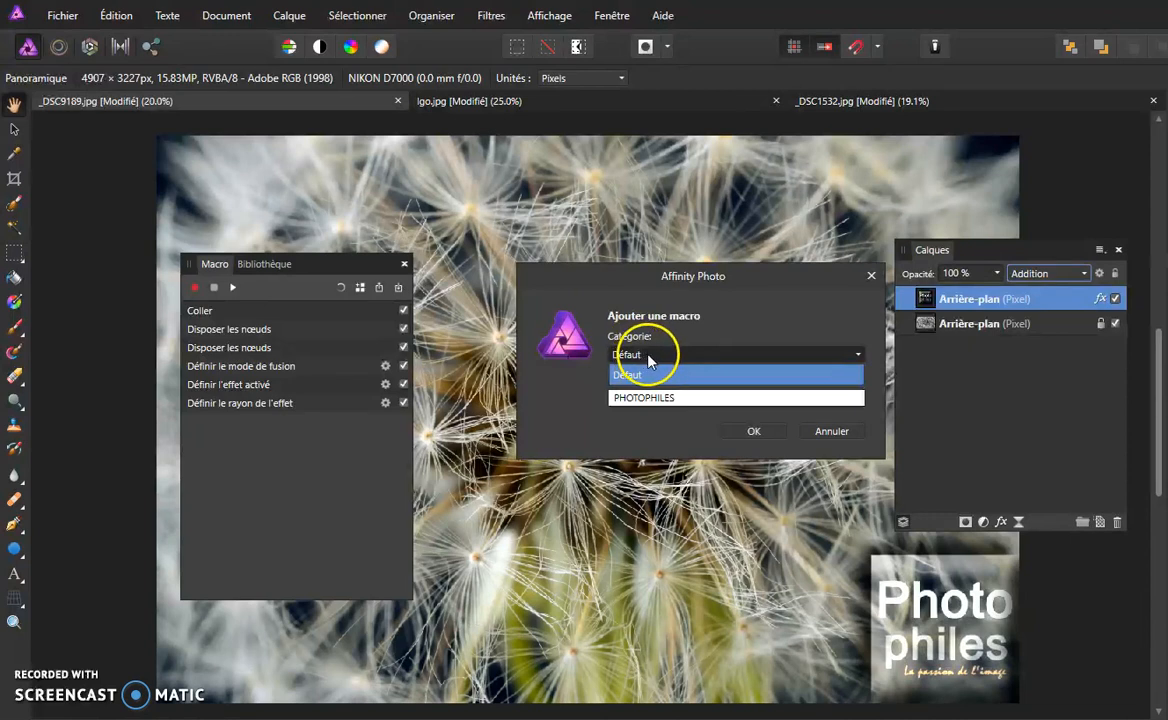
click(648, 360)
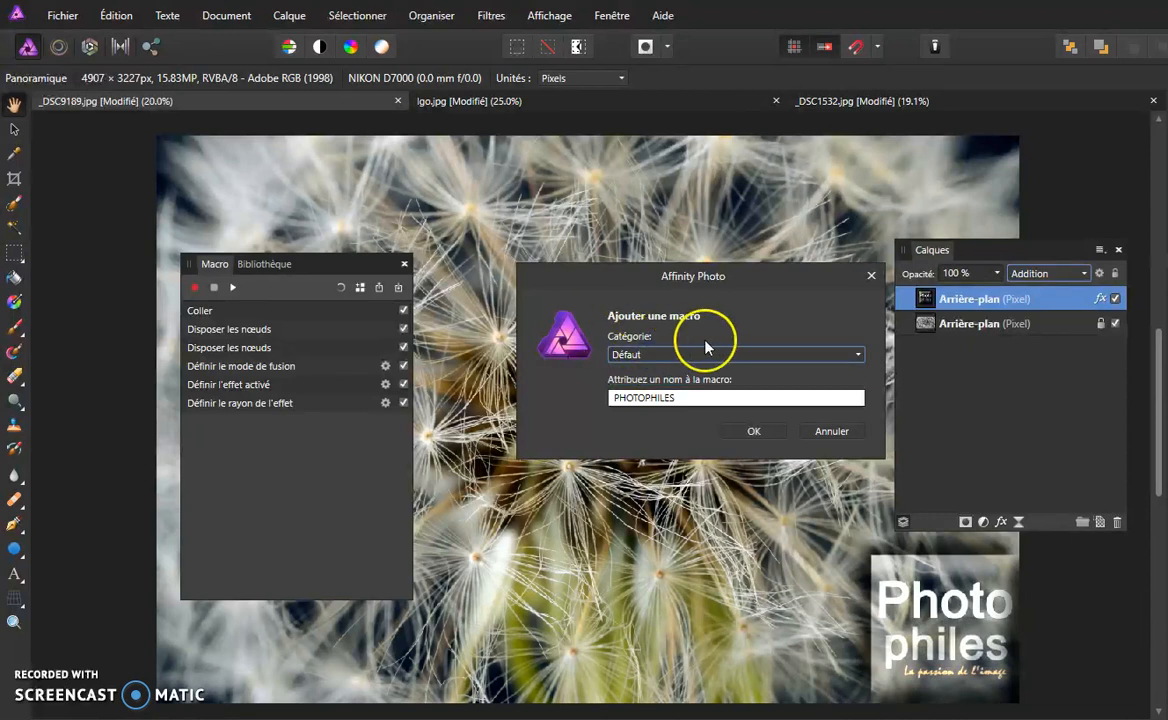
click(754, 432)
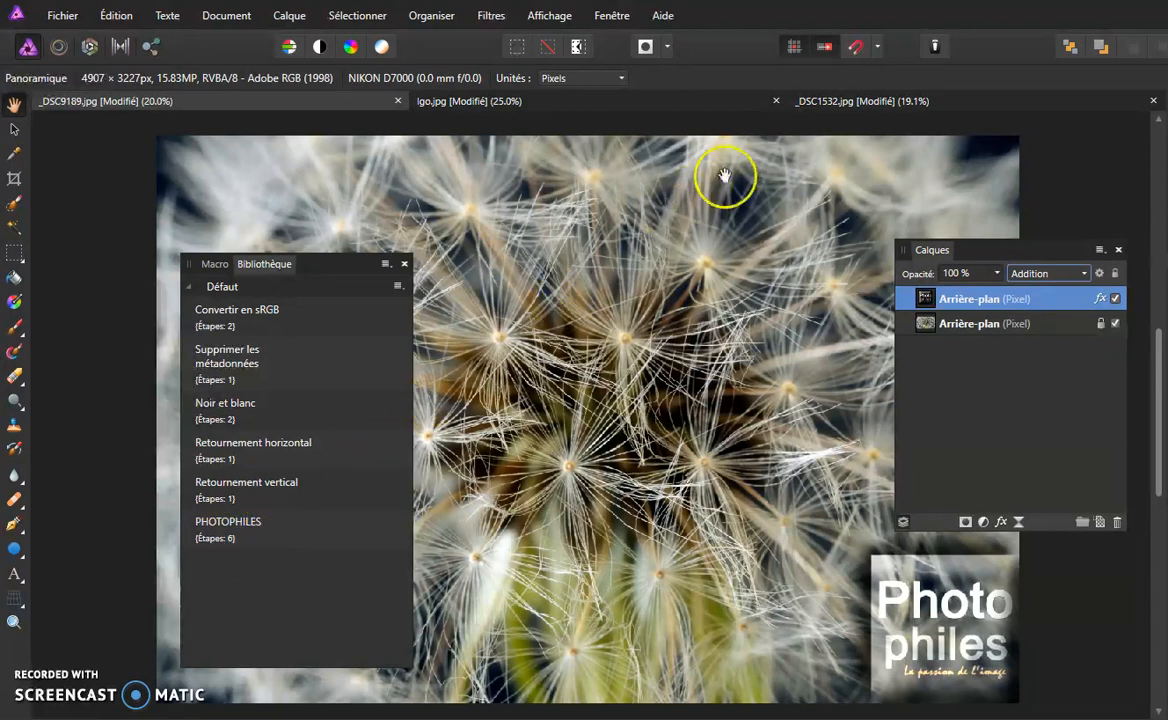
- Switch to the city photo _DSC1532.jpg and apply the PHOTOPHILES library macro to it
click(858, 104)
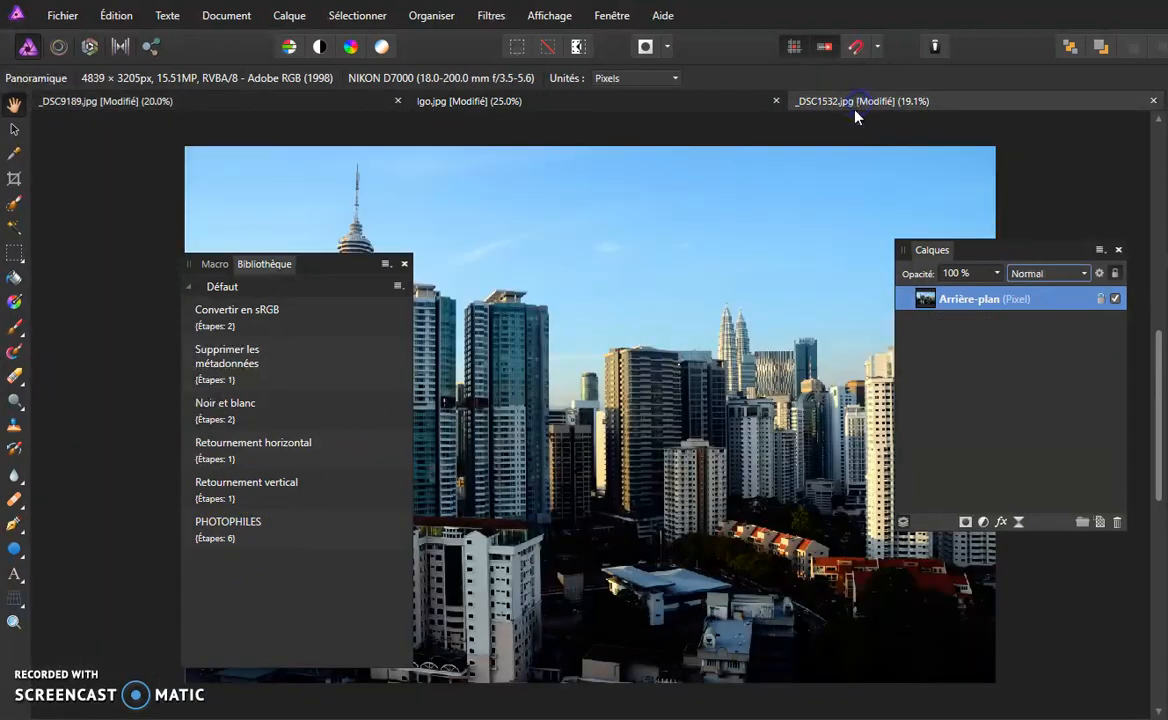
click(240, 528)
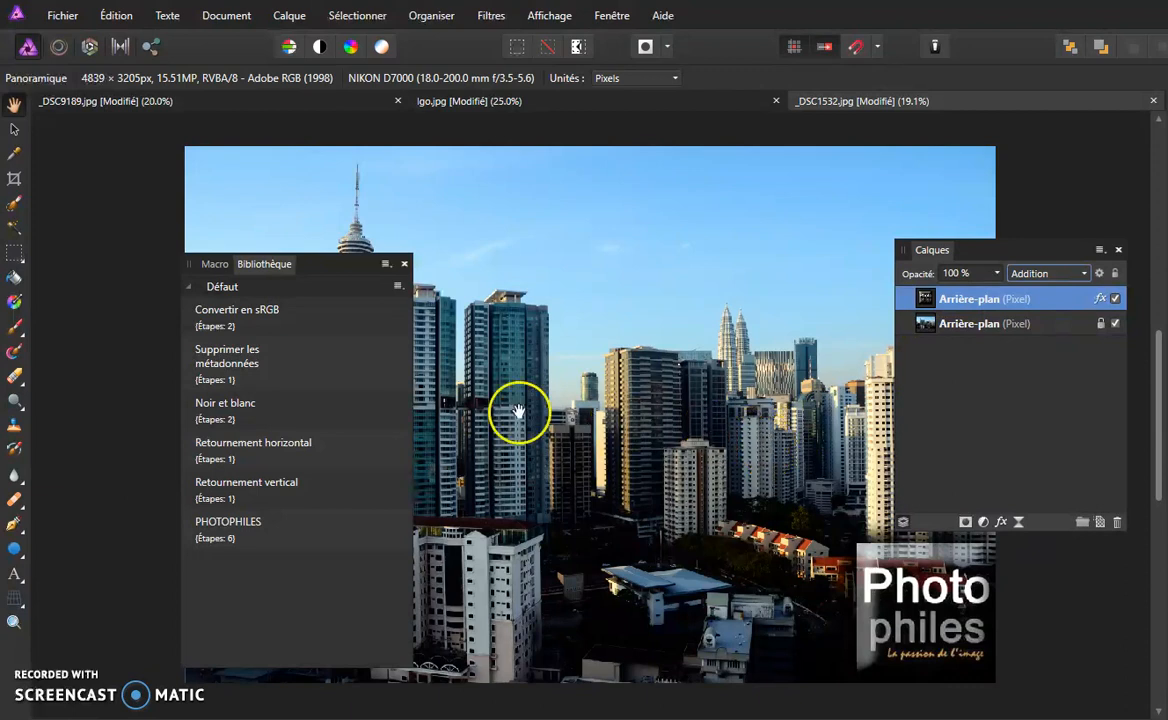
- Open the PHOTOPHILES macro from the library for editing so its recorded actions can be modified
click(215, 266)
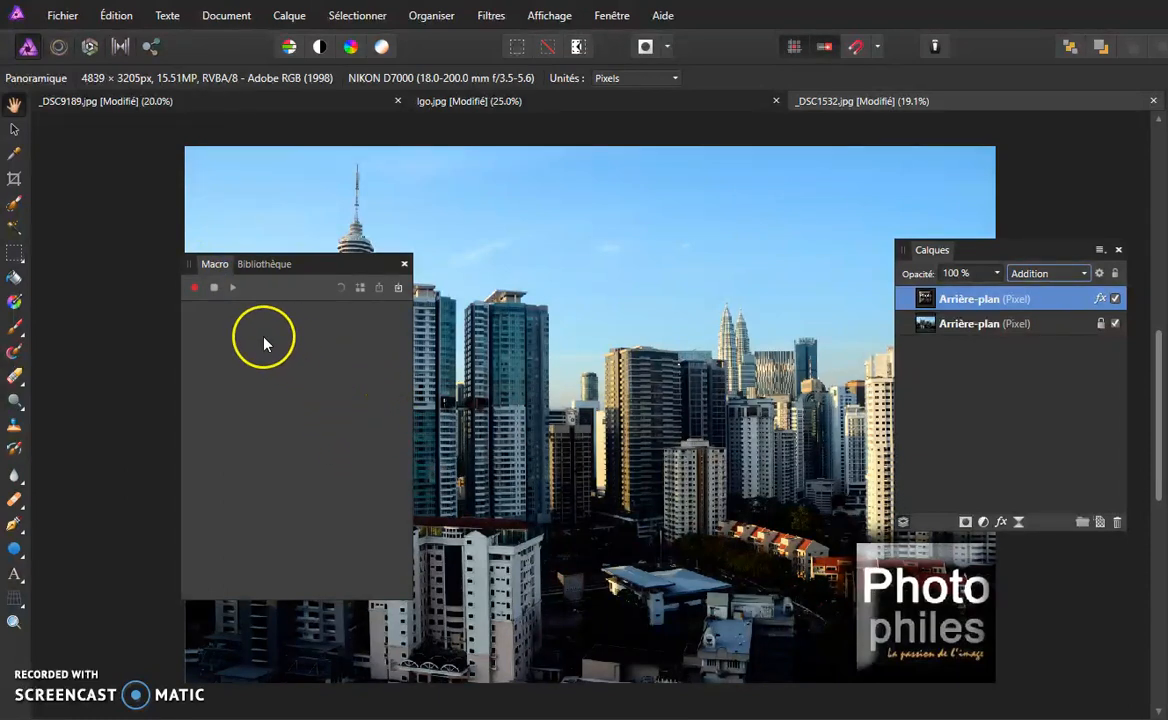
click(262, 266)
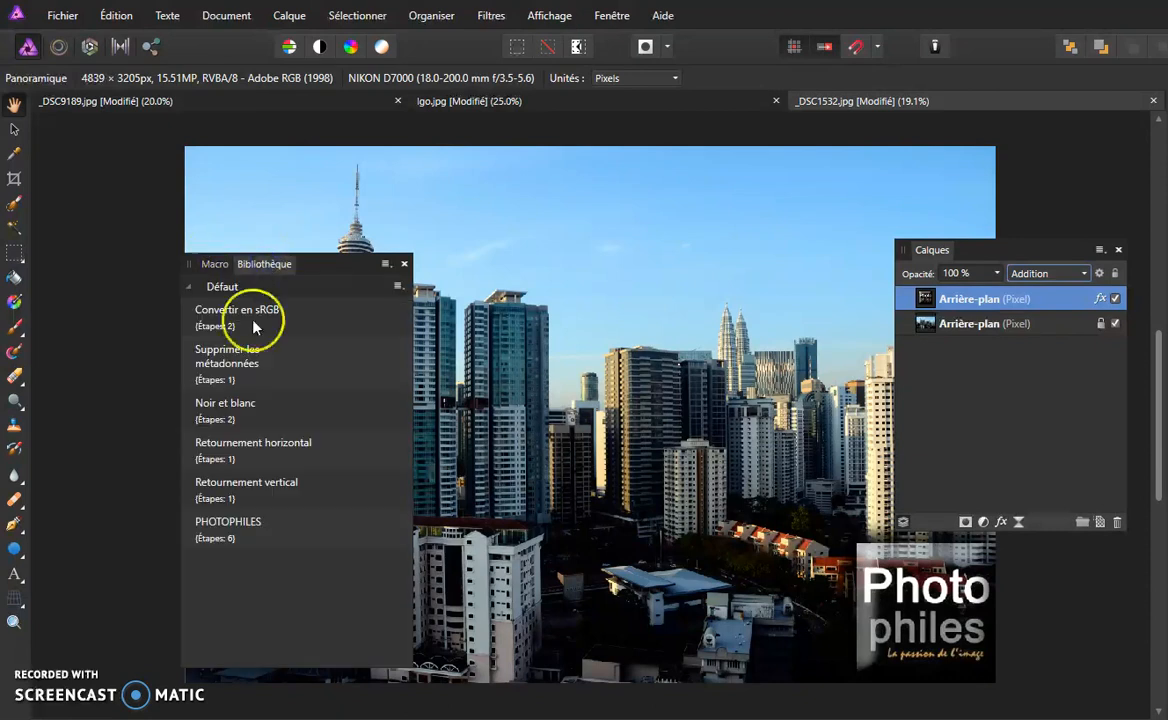
right_click(276, 531)
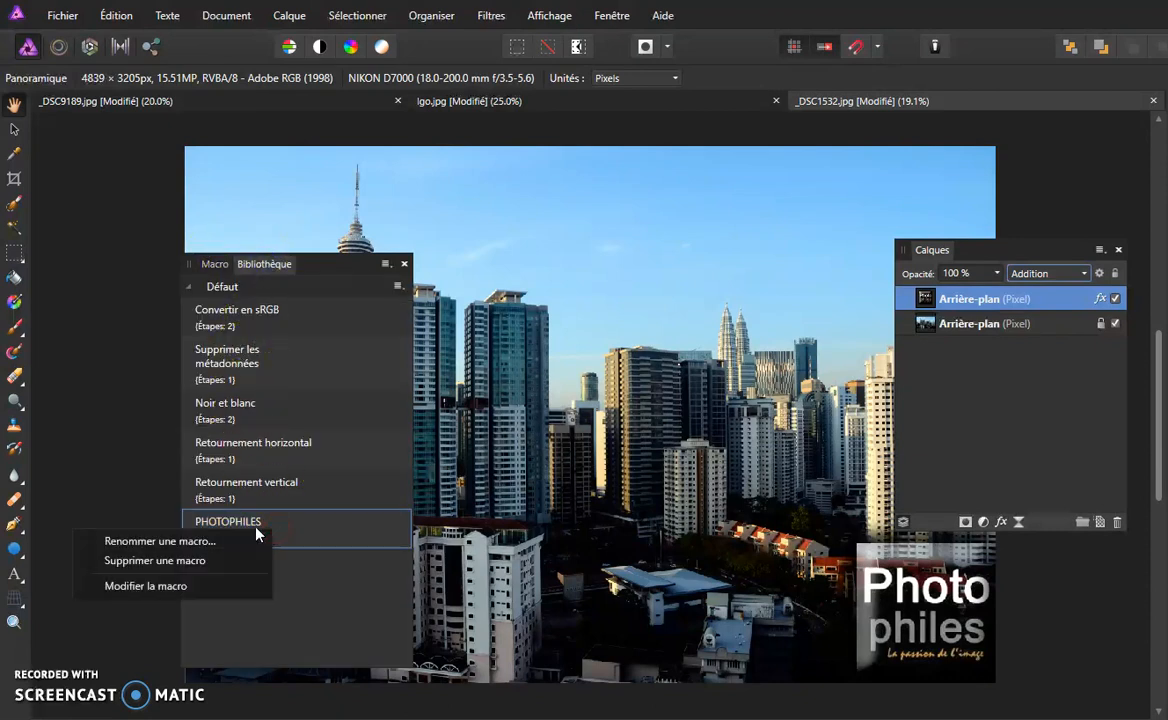
click(158, 586)
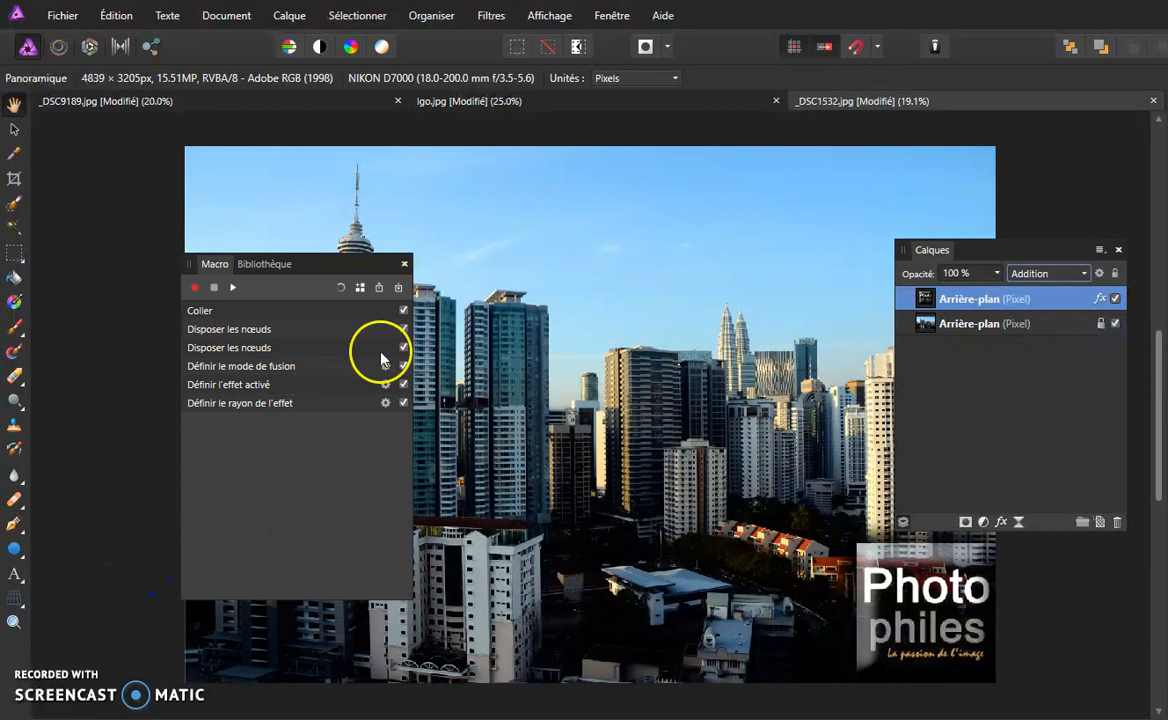